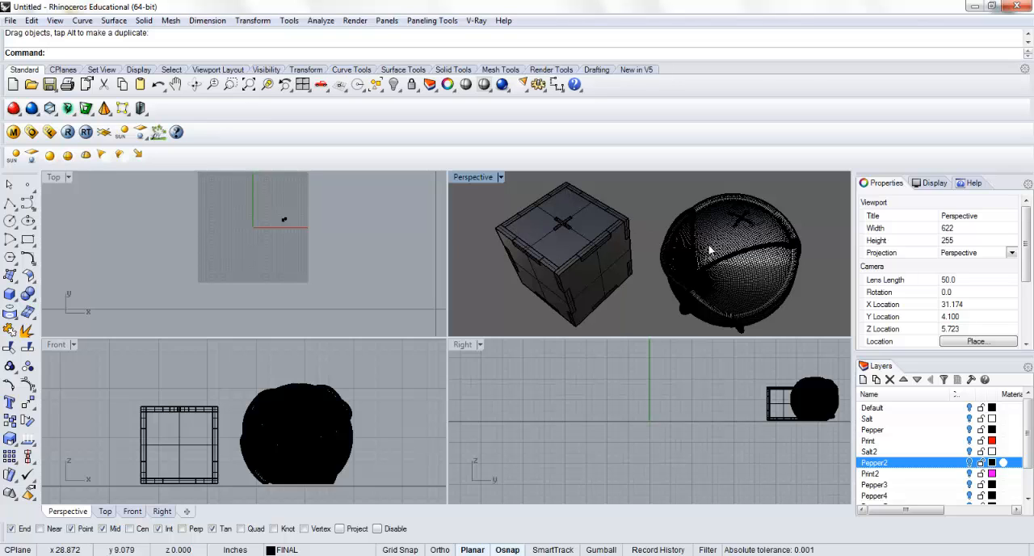
# Turn on visibility for all layers from Default through Print3_F, excluding FINAL
pyautogui.moveTo(734, 280); pyautogui.dragTo(687, 286, button='right')
pyautogui.scroll(3, 656, 251)
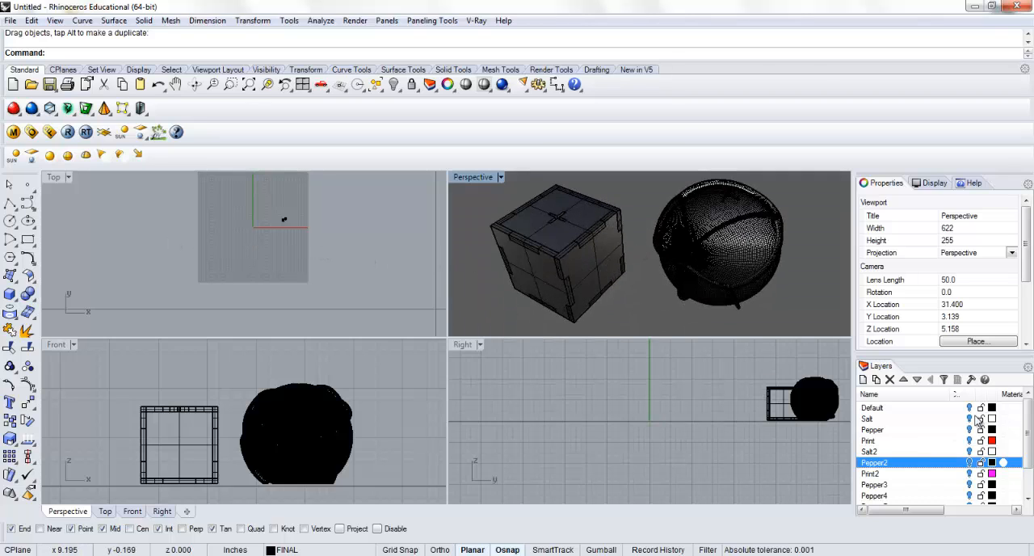
pyautogui.click(934, 408)
pyautogui.moveTo(1023, 432); pyautogui.dragTo(1025, 475)
pyautogui.keyDown('shift'); pyautogui.click(882, 484); pyautogui.keyUp('shift')
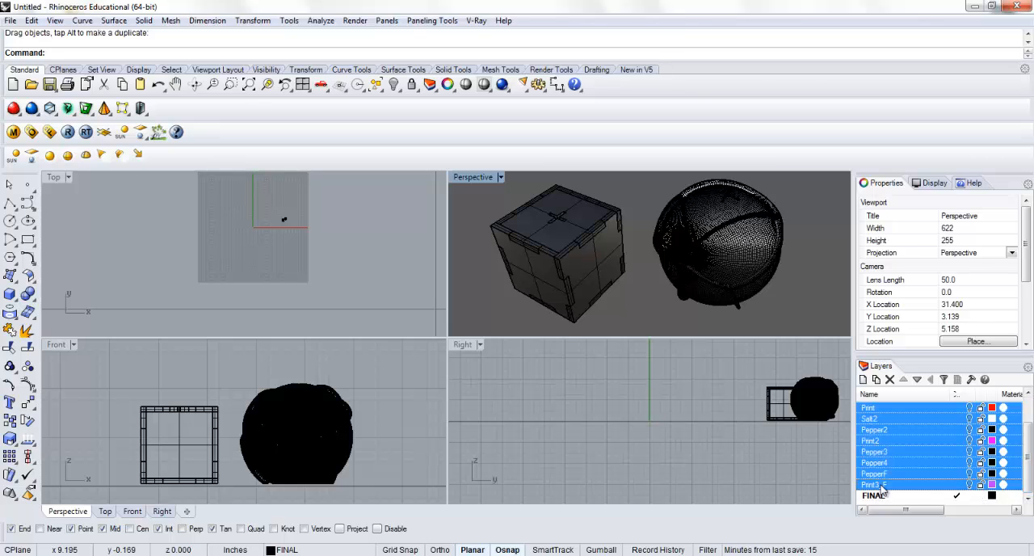
pyautogui.click(968, 483)
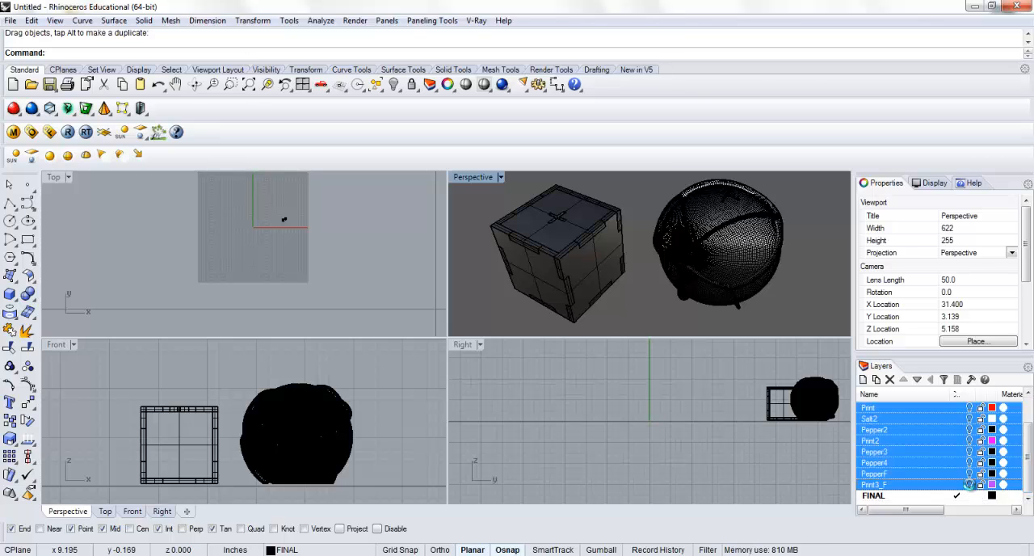
# Enlarge the Top view and examine the salt shaker iterations and print layouts around the origin
pyautogui.doubleClick(64, 179)
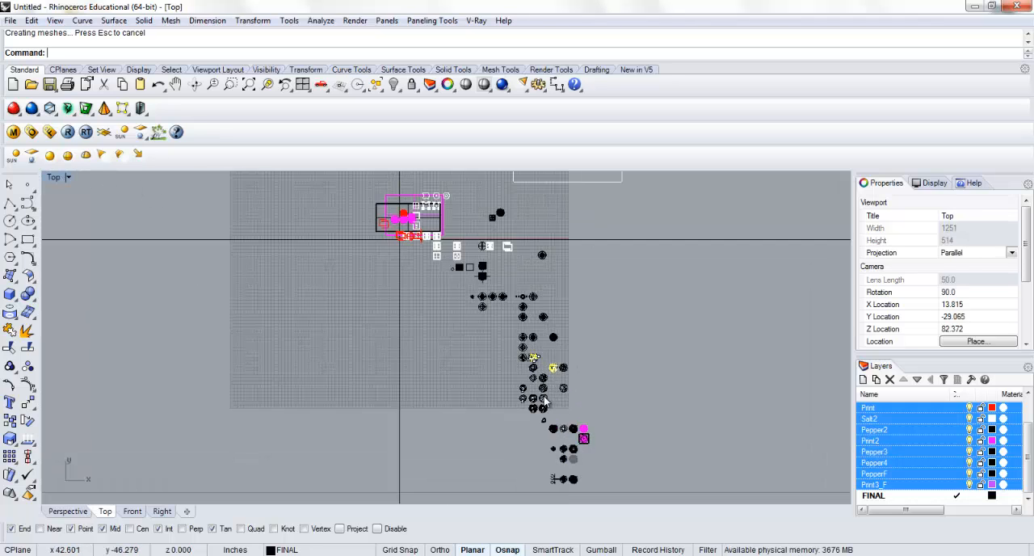
pyautogui.scroll(6, 553, 396)
pyautogui.moveTo(455, 257); pyautogui.dragTo(480, 373, button='right')
pyautogui.moveTo(404, 275); pyautogui.dragTo(466, 356, button='right')
pyautogui.moveTo(437, 292); pyautogui.dragTo(446, 331, button='right')
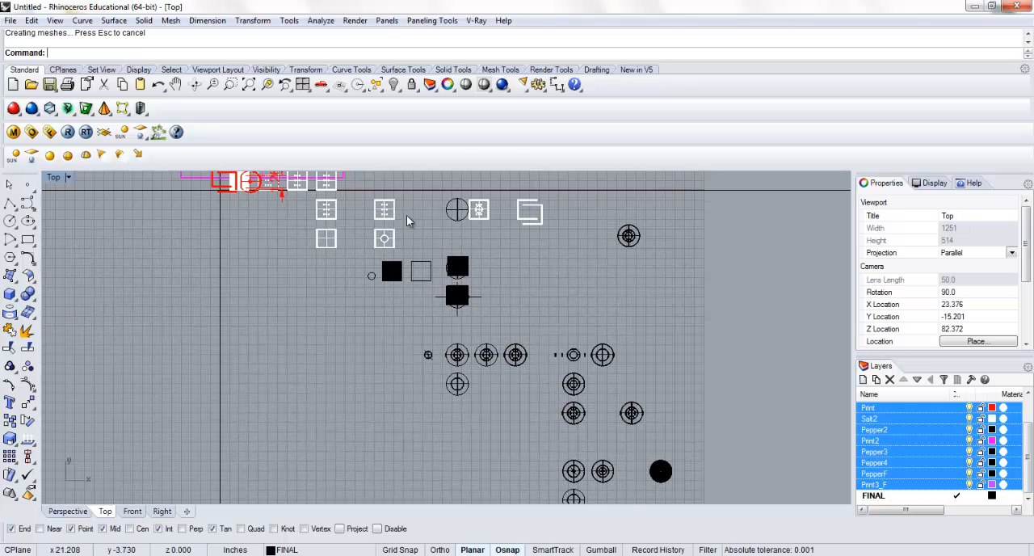
pyautogui.moveTo(351, 229); pyautogui.dragTo(374, 294, button='right')
pyautogui.moveTo(277, 224); pyautogui.dragTo(295, 260, button='right')
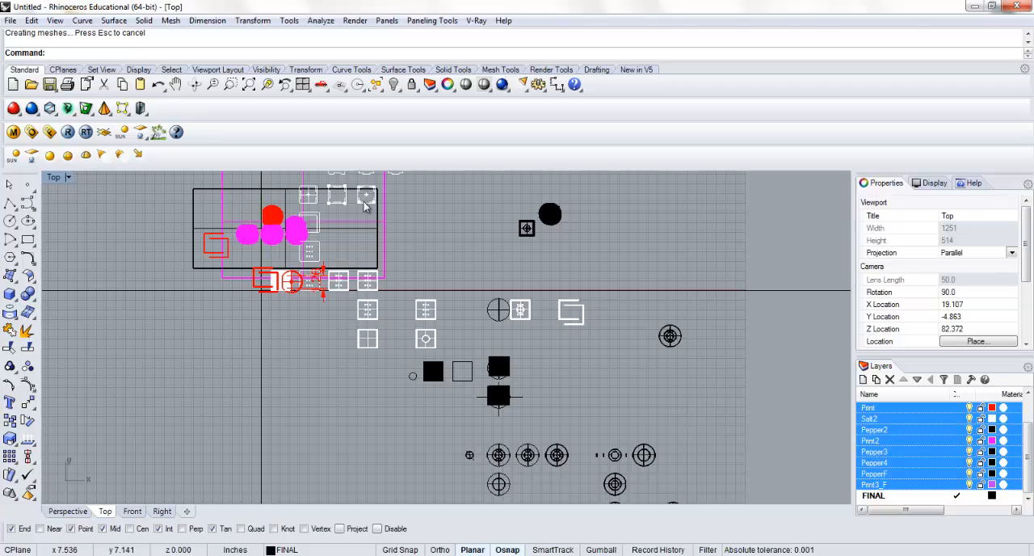
pyautogui.moveTo(364, 241); pyautogui.dragTo(372, 276, button='right')
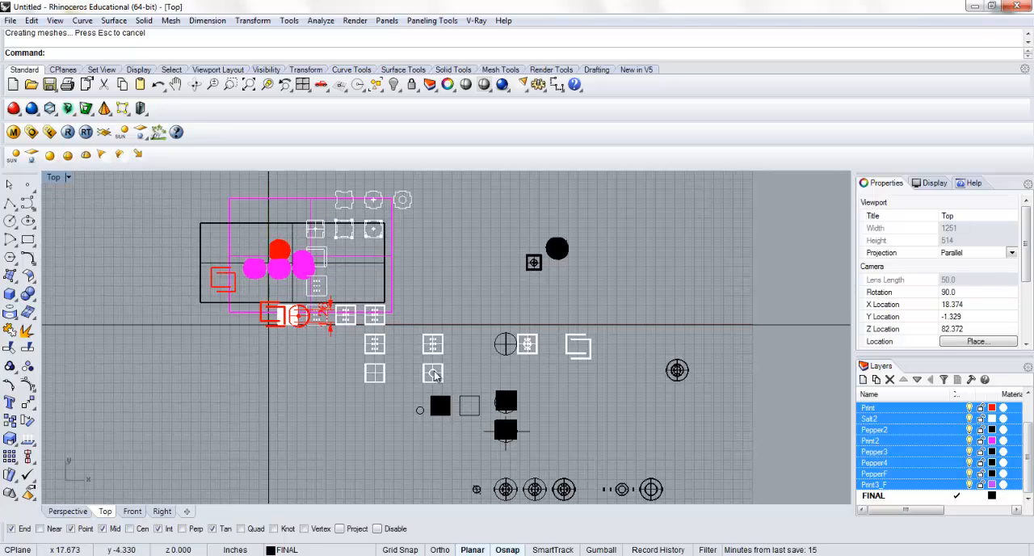
# Examine the sequence of pepper shaker iterations, from the concentric circle forms to the faceted sphere wireframes
pyautogui.moveTo(451, 319); pyautogui.dragTo(449, 210, button='right')
pyautogui.moveTo(476, 353); pyautogui.dragTo(392, 248, button='right')
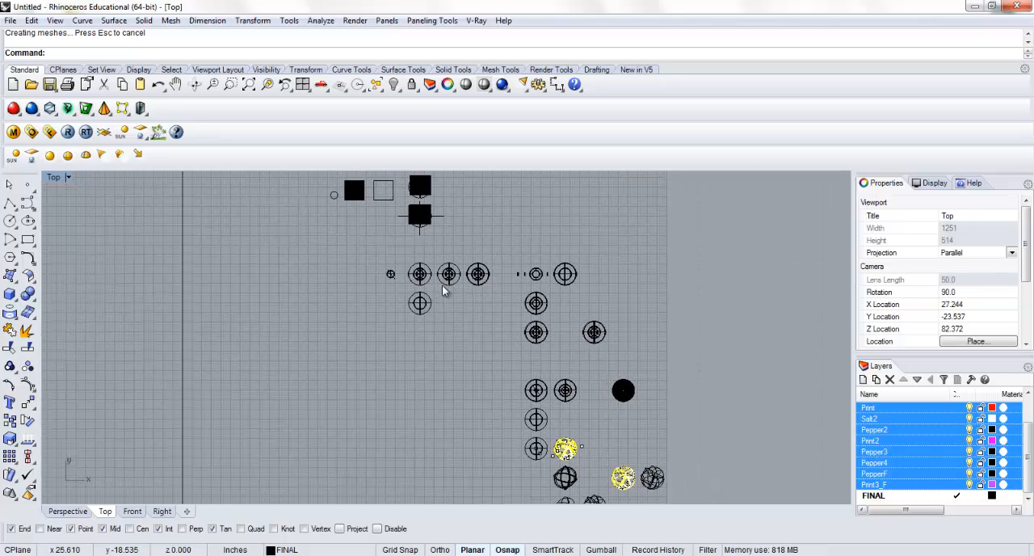
pyautogui.scroll(8, 539, 388)
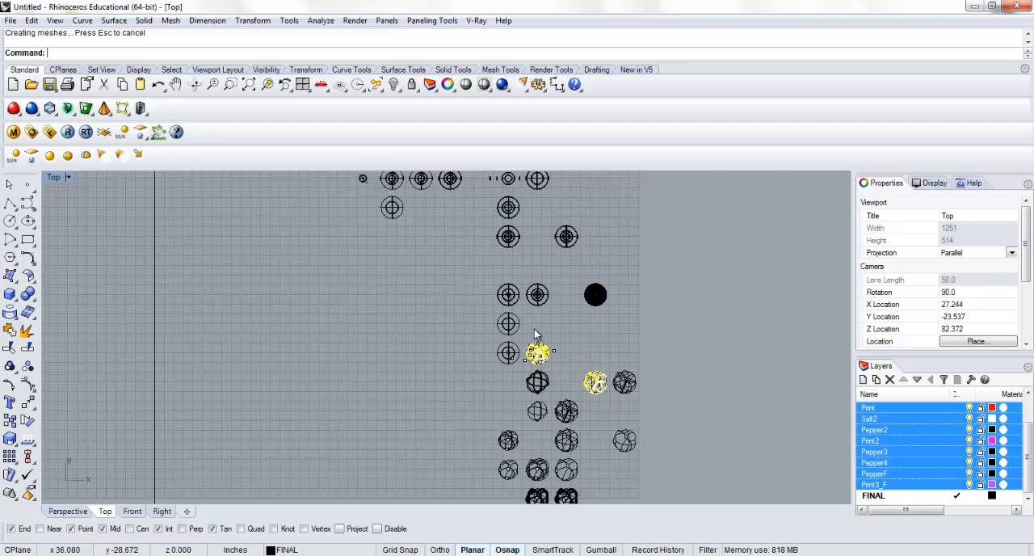
pyautogui.moveTo(487, 302); pyautogui.dragTo(474, 291, button='right')
pyautogui.scroll(-4, 474, 291)
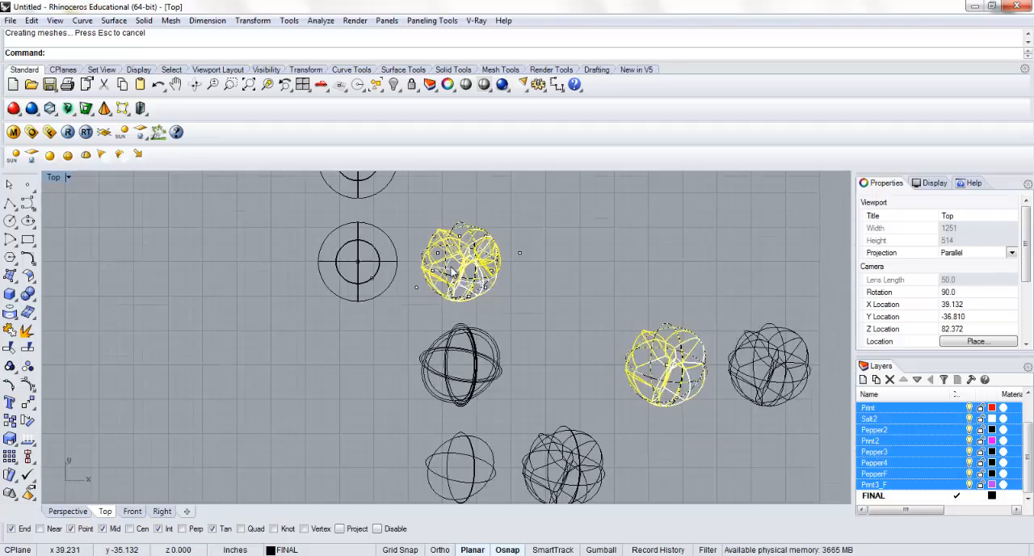
pyautogui.moveTo(658, 391); pyautogui.dragTo(646, 314, button='right')
pyautogui.scroll(-6, 646, 314)
pyautogui.moveTo(619, 365); pyautogui.dragTo(538, 284, button='right')
pyautogui.moveTo(515, 415); pyautogui.dragTo(419, 237, button='right')
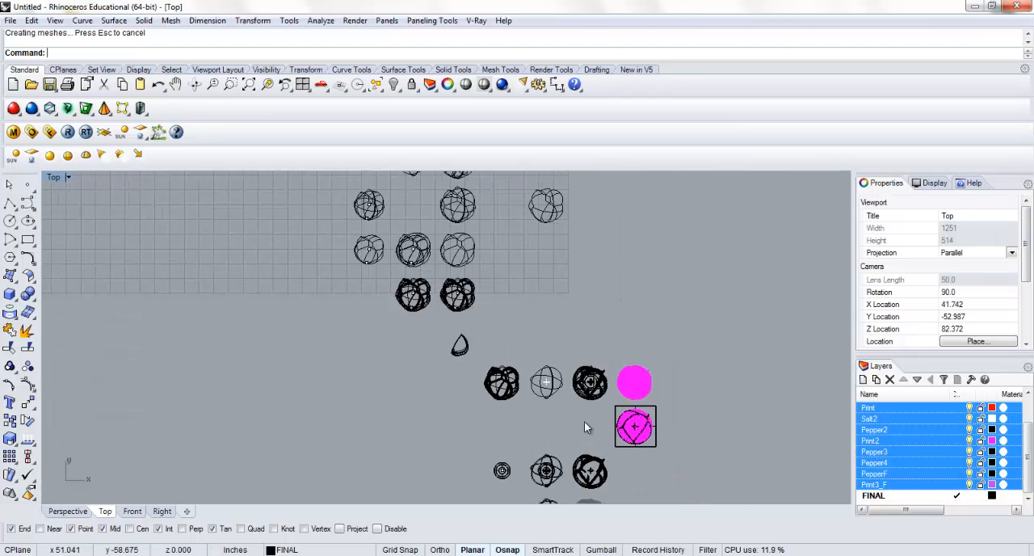
# Examine the magenta print versions of the sphere and the ribbed sphere iterations around them
pyautogui.scroll(8, 583, 422)
pyautogui.moveTo(575, 368); pyautogui.dragTo(541, 298, button='right')
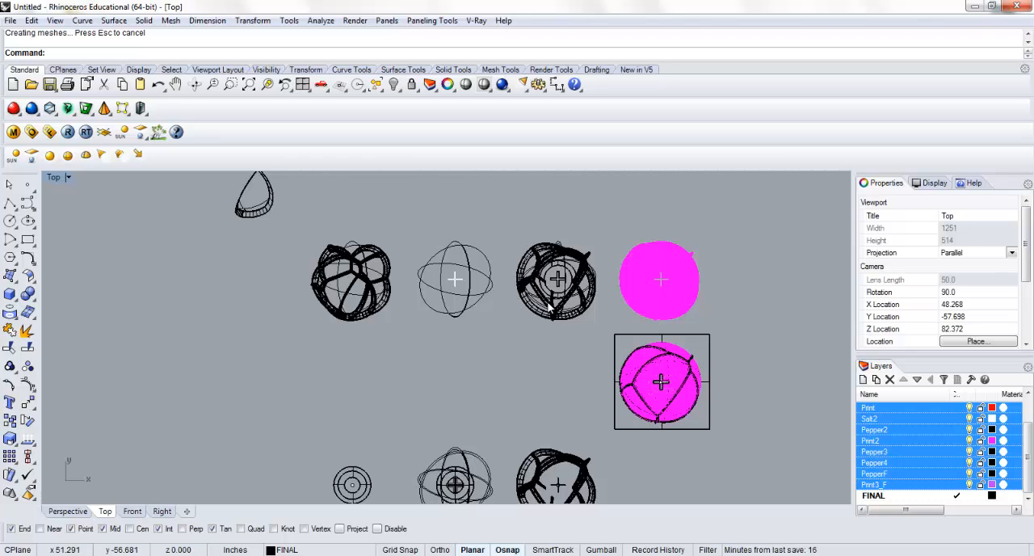
pyautogui.scroll(-4, 548, 307)
pyautogui.moveTo(547, 353); pyautogui.dragTo(520, 274, button='right')
pyautogui.scroll(8, 582, 277)
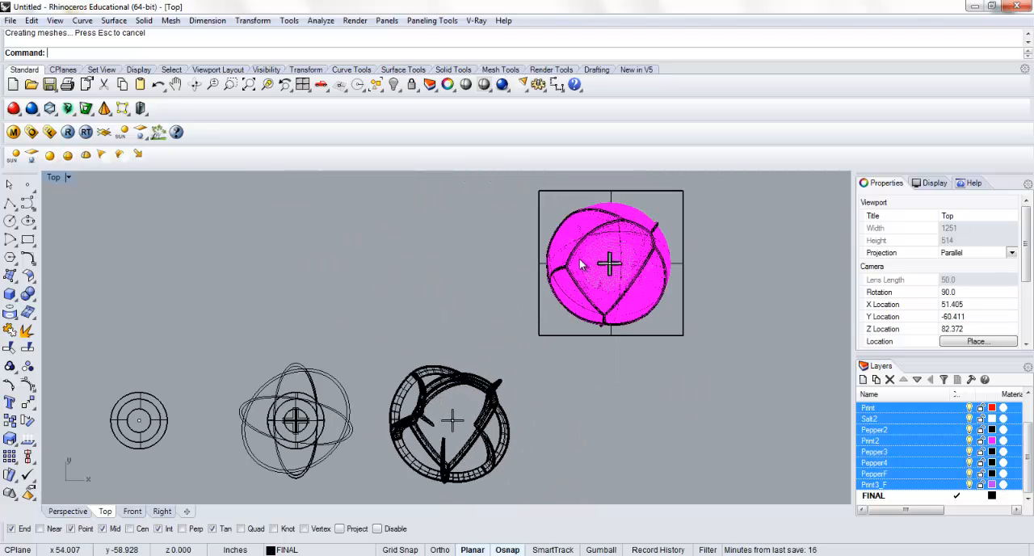
pyautogui.scroll(-3, 563, 297)
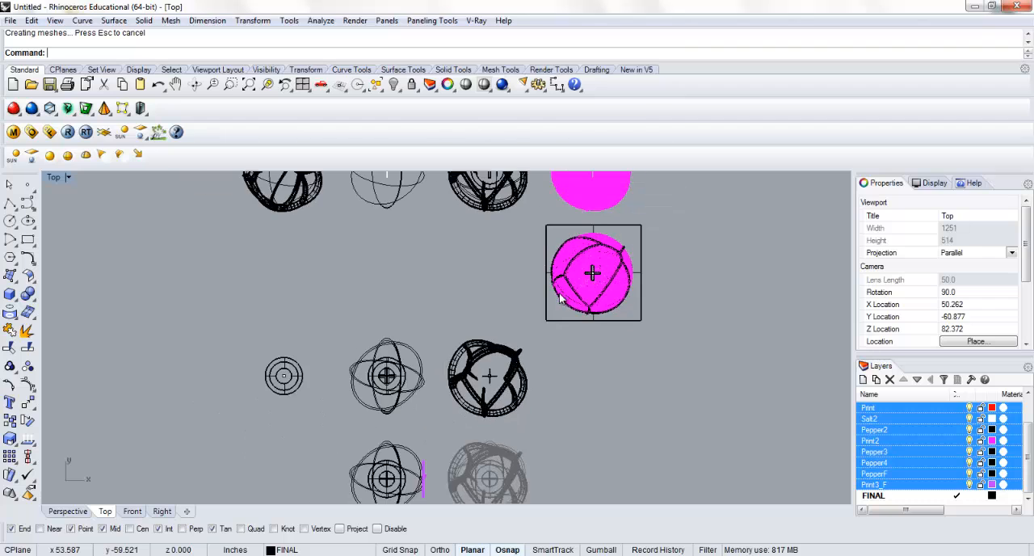
pyautogui.moveTo(450, 362); pyautogui.dragTo(479, 315, button='right')
pyautogui.scroll(-1, 480, 315)
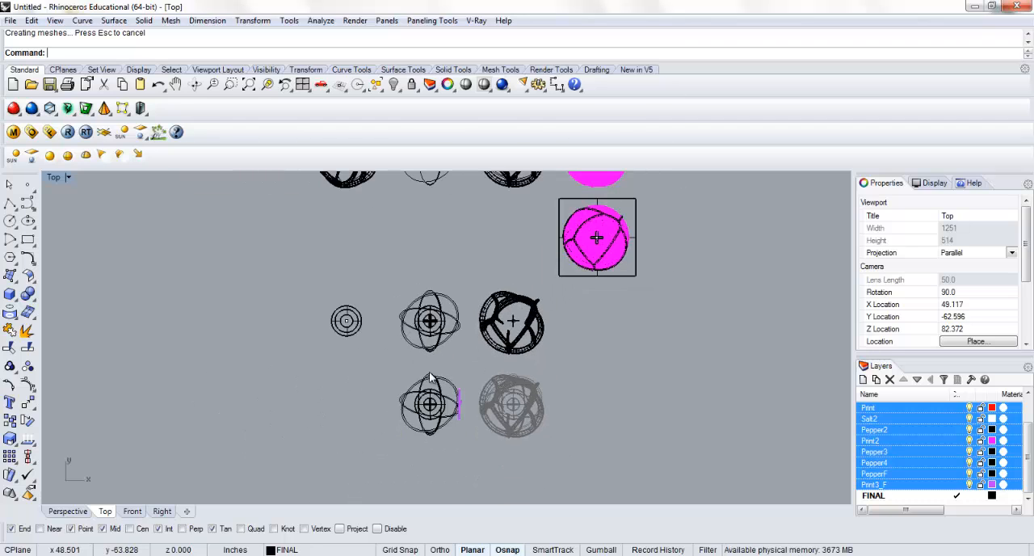
pyautogui.scroll(-1, 436, 357)
pyautogui.scroll(-2, 436, 356)
pyautogui.scroll(-4, 426, 320)
pyautogui.moveTo(445, 412); pyautogui.dragTo(446, 336, button='right')
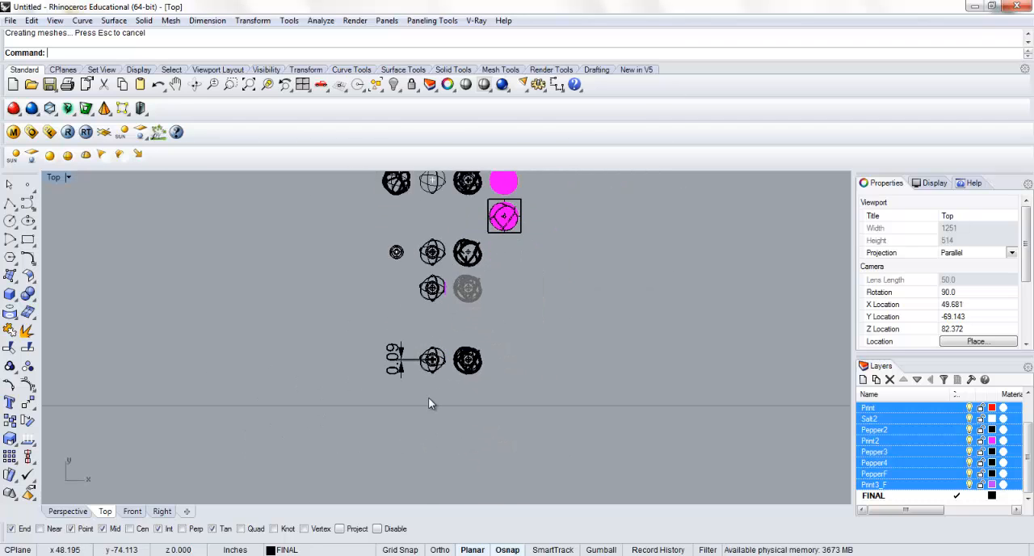
# Examine the dimensioned cross opening on the last sphere iteration, then review the whole series of iterations
pyautogui.scroll(4, 428, 398)
pyautogui.scroll(2, 403, 356)
pyautogui.scroll(2, 452, 327)
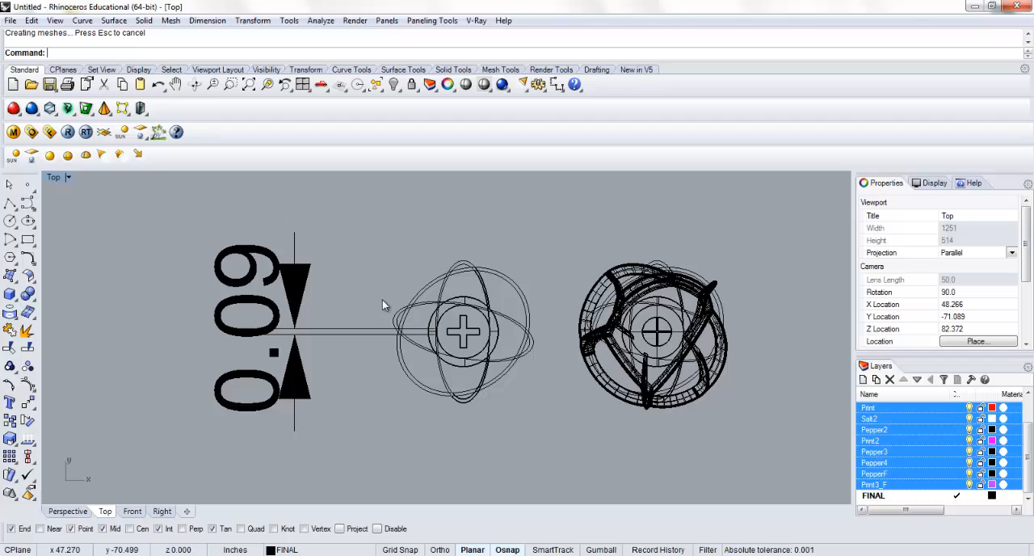
pyautogui.scroll(-6, 382, 300)
pyautogui.moveTo(386, 266); pyautogui.dragTo(382, 374, button='right')
pyautogui.scroll(-2, 382, 373)
pyautogui.moveTo(347, 302); pyautogui.dragTo(362, 376, button='right')
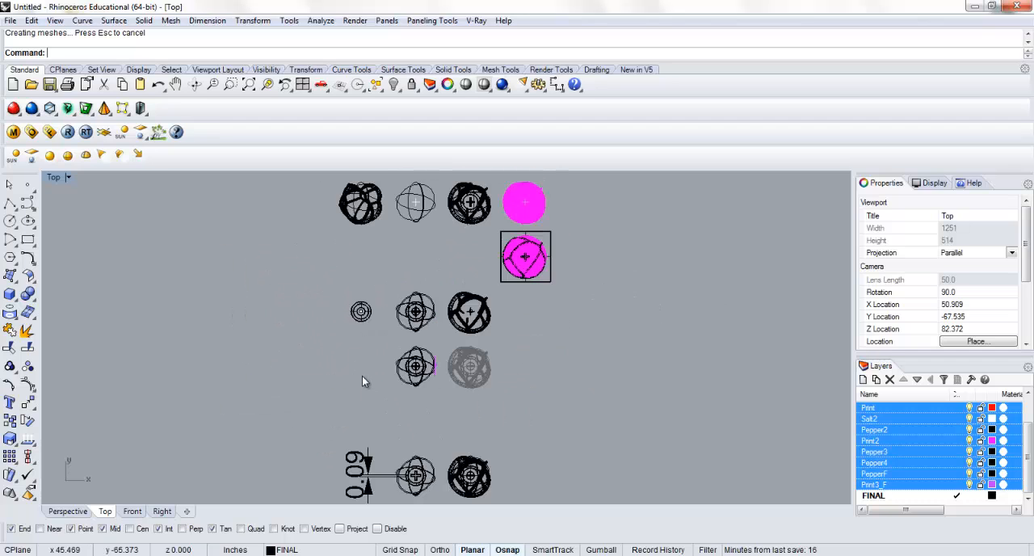
pyautogui.scroll(-2, 362, 376)
pyautogui.scroll(-4, 334, 311)
pyautogui.moveTo(305, 269); pyautogui.dragTo(422, 409, button='right')
pyautogui.scroll(-2, 382, 354)
pyautogui.scroll(-2, 382, 353)
pyautogui.scroll(-4, 350, 313)
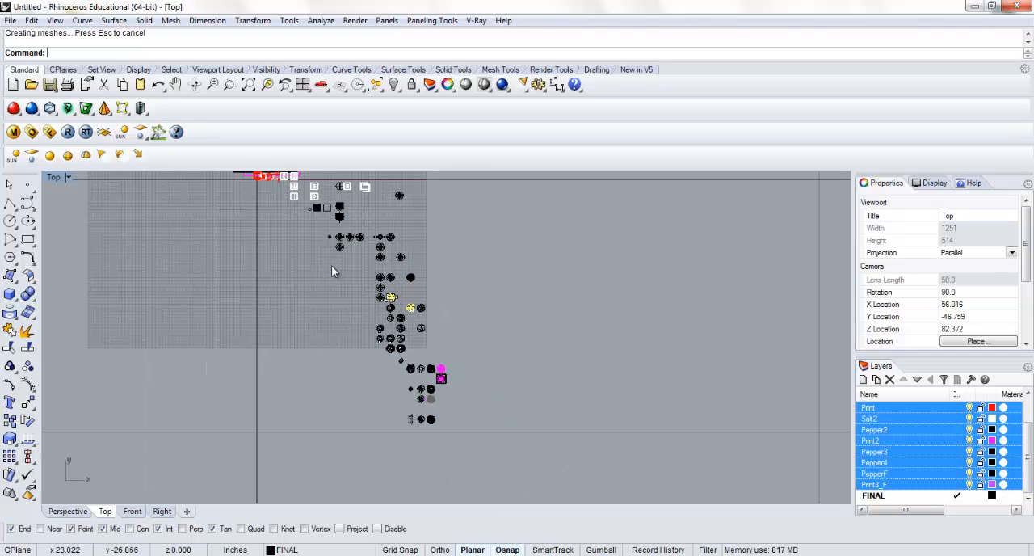
pyautogui.moveTo(331, 265); pyautogui.dragTo(431, 326, button='right')
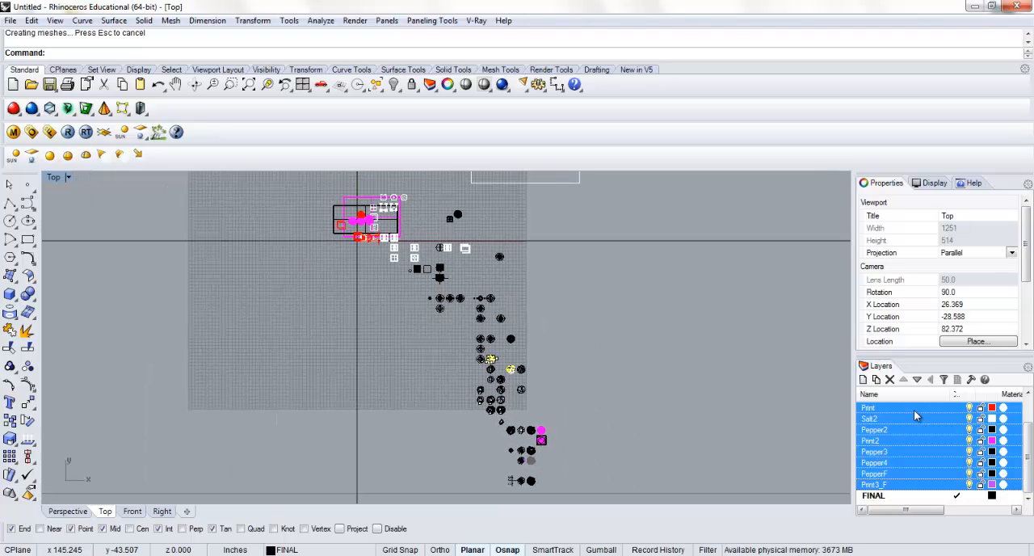
# Turn the highlighted layers off and select the cube and sphere models on the FINAL layer
pyautogui.click(969, 409)
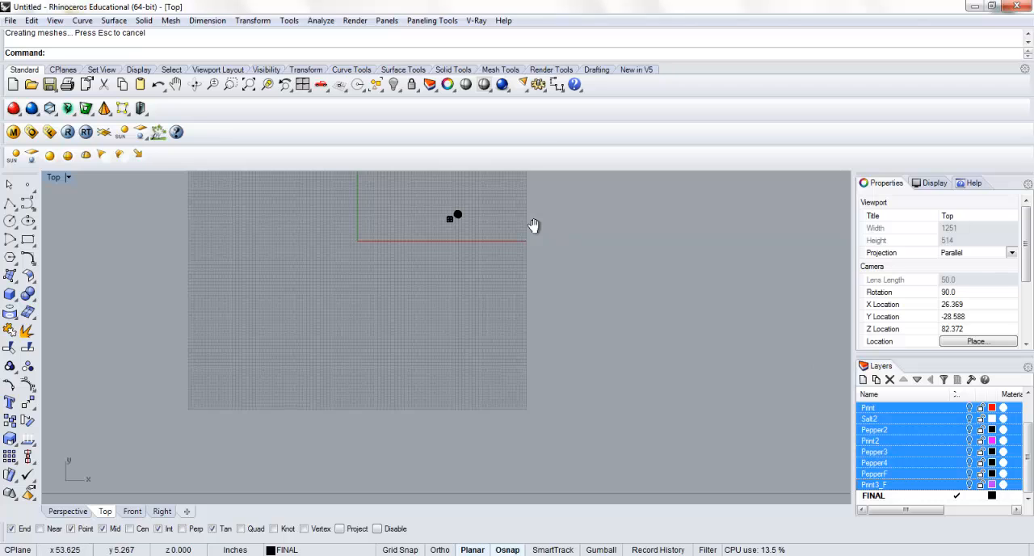
pyautogui.moveTo(534, 225); pyautogui.dragTo(508, 312, button='right')
pyautogui.scroll(8, 455, 311)
pyautogui.scroll(12, 406, 294)
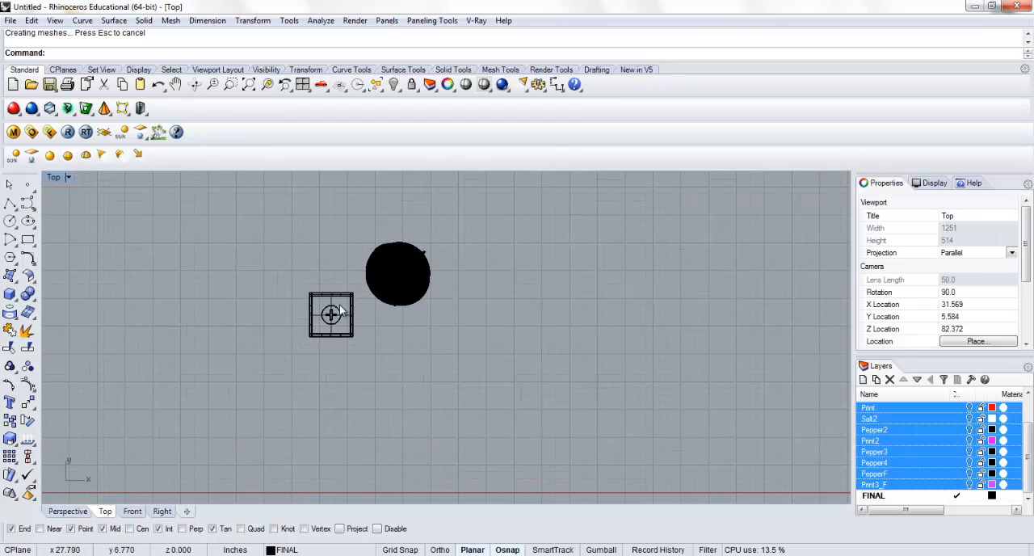
pyautogui.scroll(5, 340, 310)
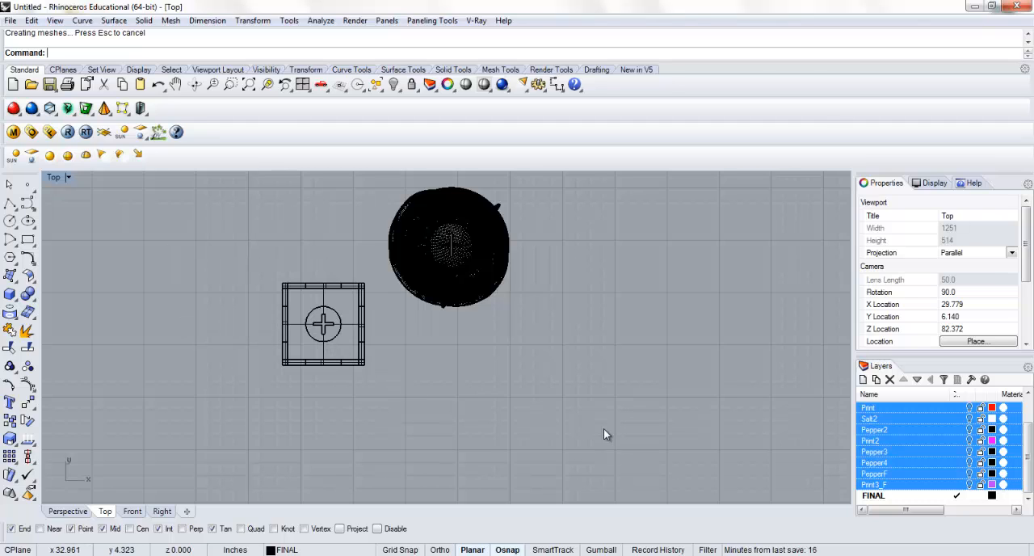
pyautogui.moveTo(603, 428); pyautogui.dragTo(327, 300)
pyautogui.moveTo(201, 205); pyautogui.dragTo(205, 186)
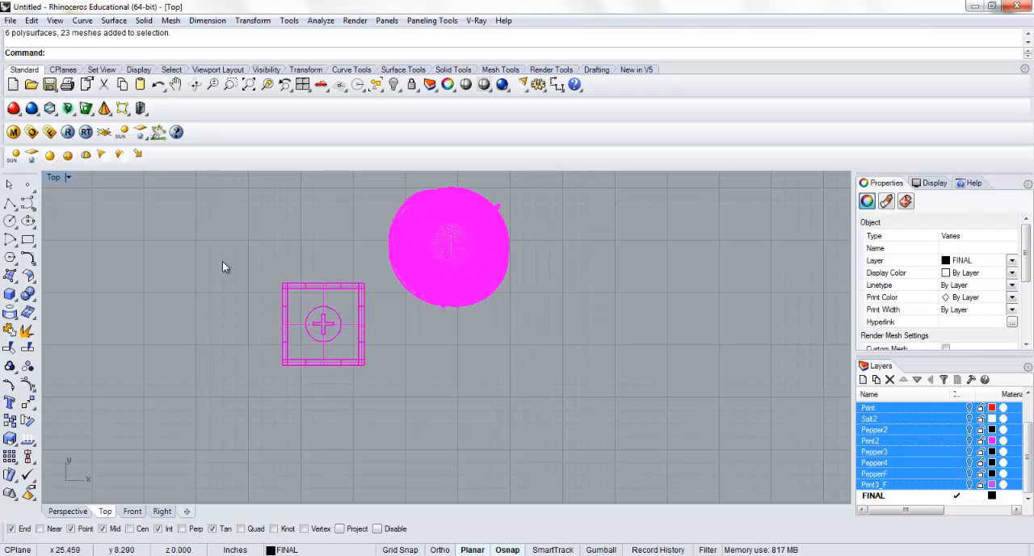
# Bring up the V-Ray material editor and render a preview of the Plastic_01 material
pyautogui.click(13, 132)
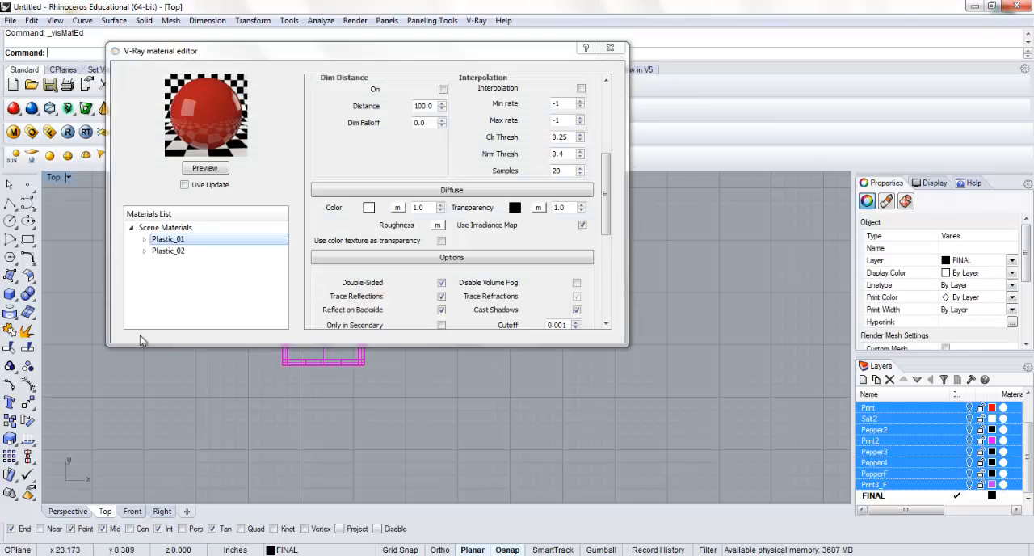
pyautogui.click(168, 246)
pyautogui.click(168, 239)
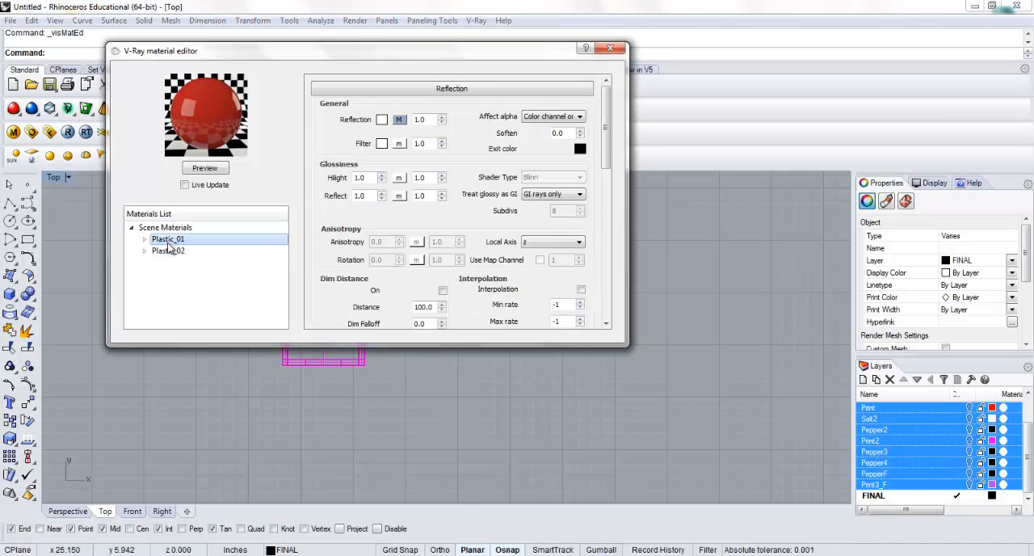
pyautogui.click(205, 167)
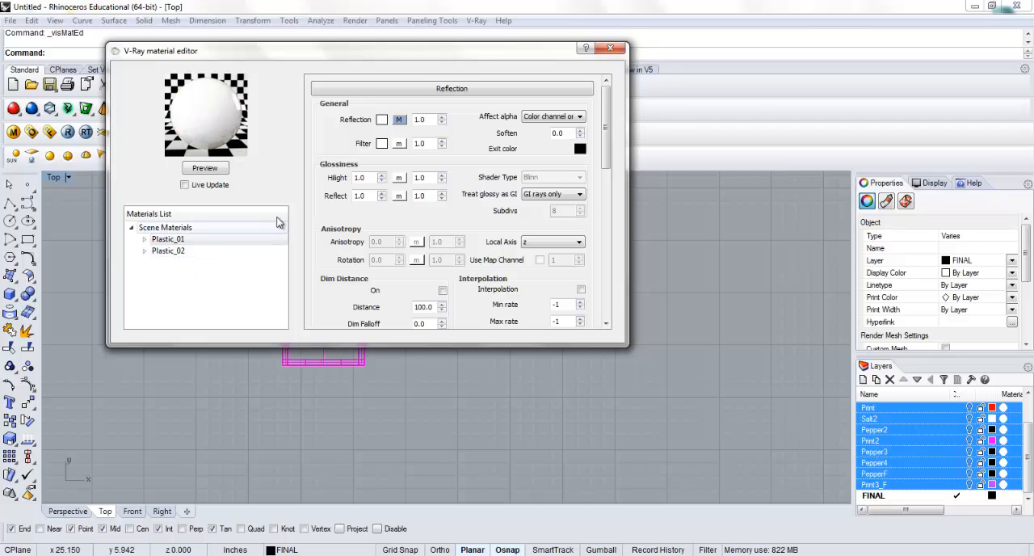
# Look over the free plastic material page on vismats.com and load Car_Paint_51.vismat into the scene materials
pyautogui.rightClick(159, 229)
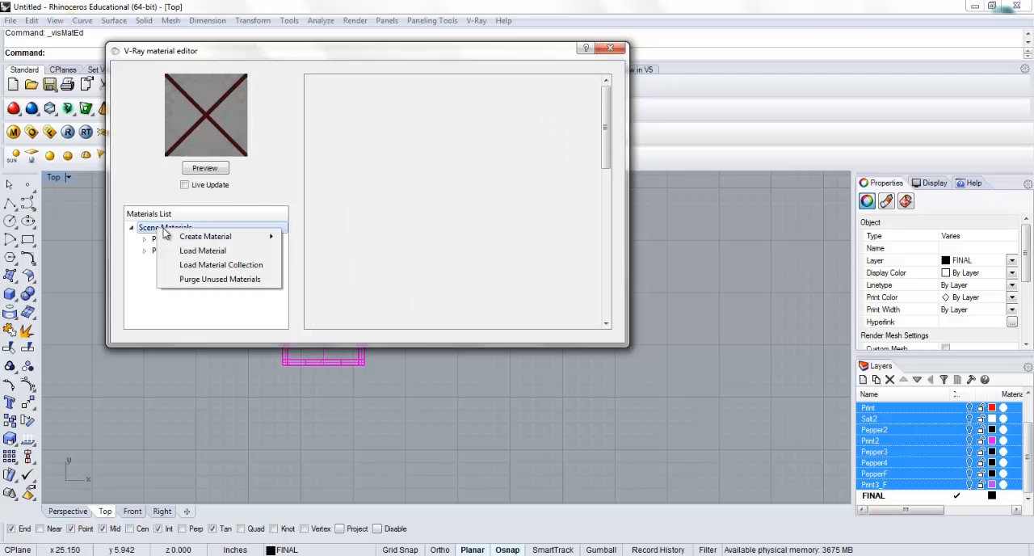
pyautogui.click(202, 250)
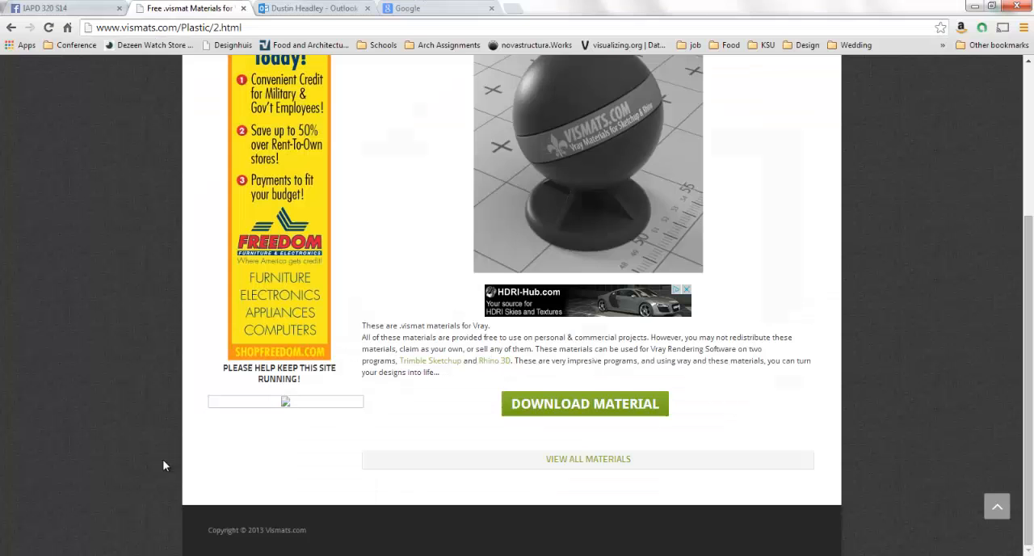
pyautogui.scroll(5, 754, 270)
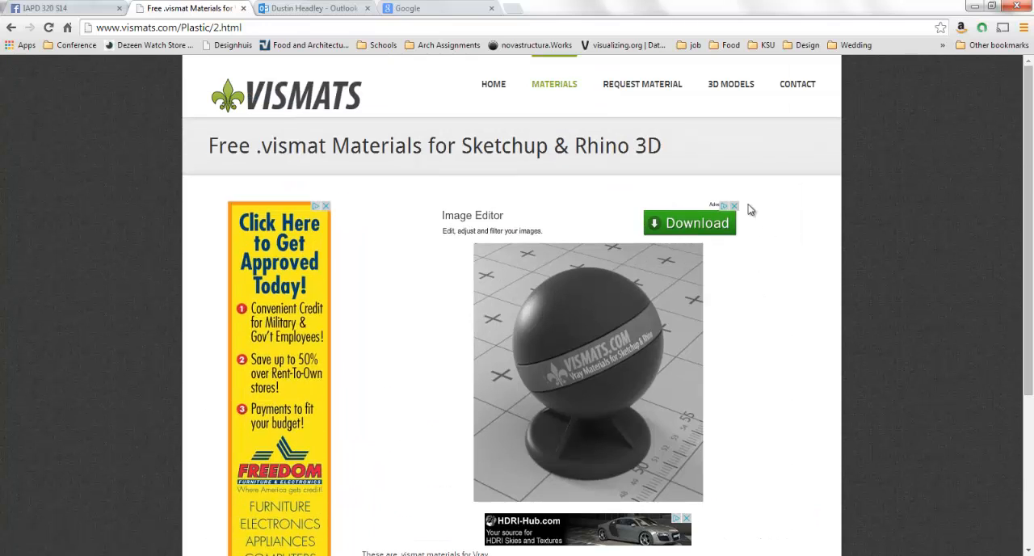
pyautogui.scroll(-2, 789, 225)
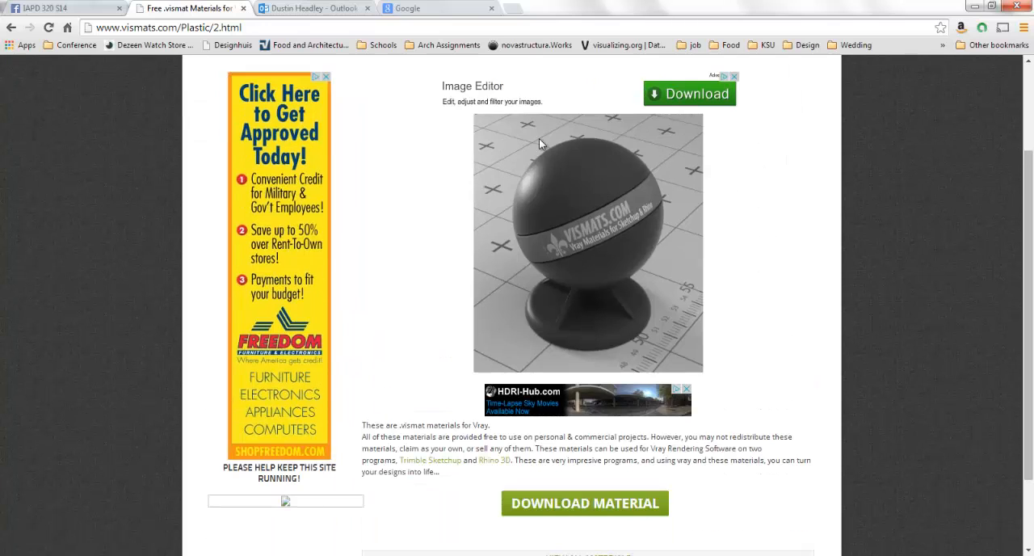
pyautogui.scroll(2, 580, 237)
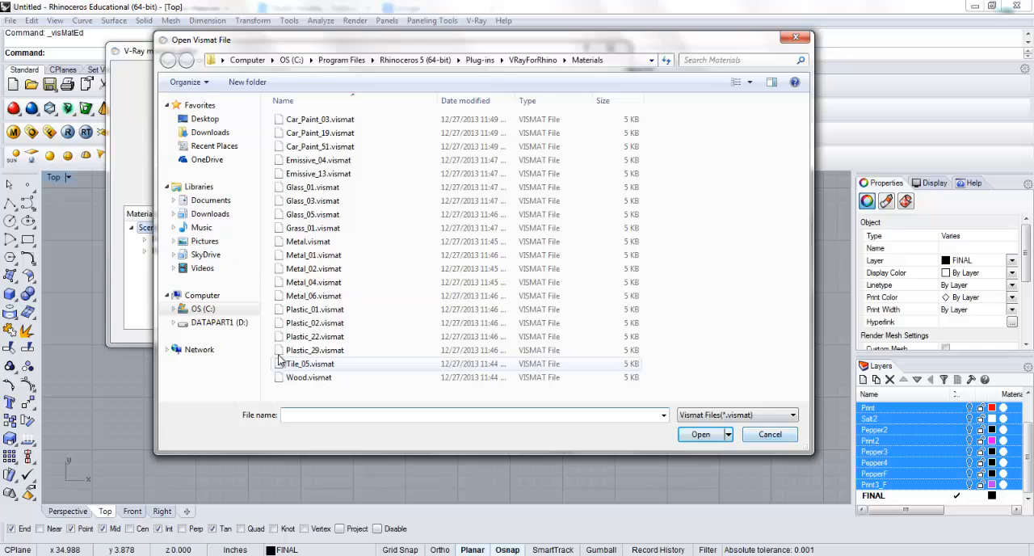
pyautogui.doubleClick(319, 147)
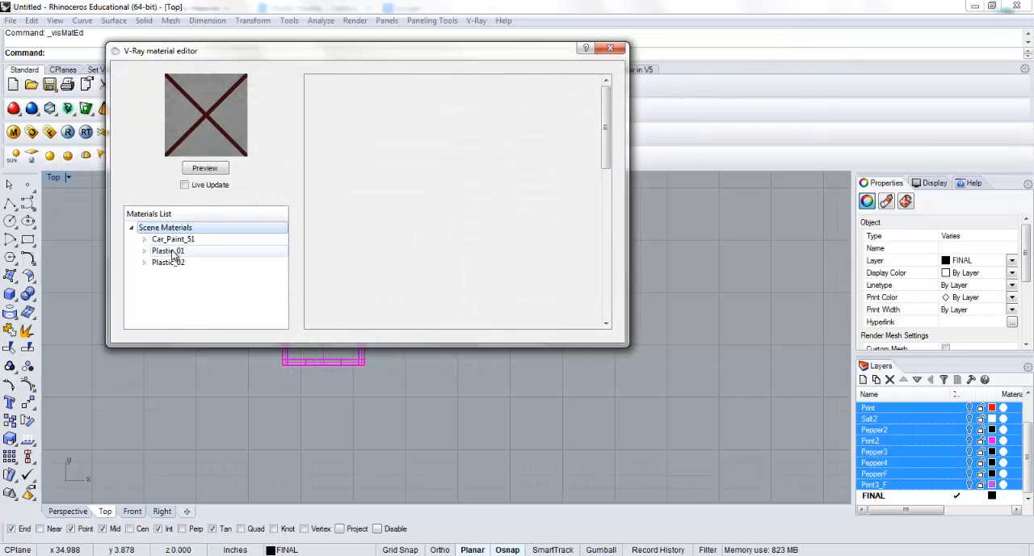
# Render a preview of the Car_Paint_51 material and return to the Plastic_01 material's settings
pyautogui.click(208, 168)
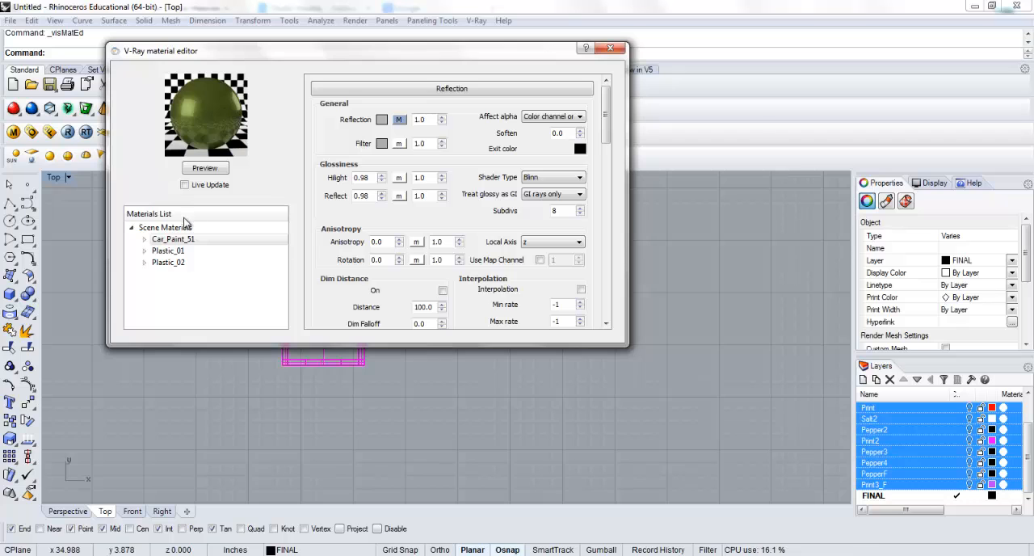
pyautogui.click(167, 251)
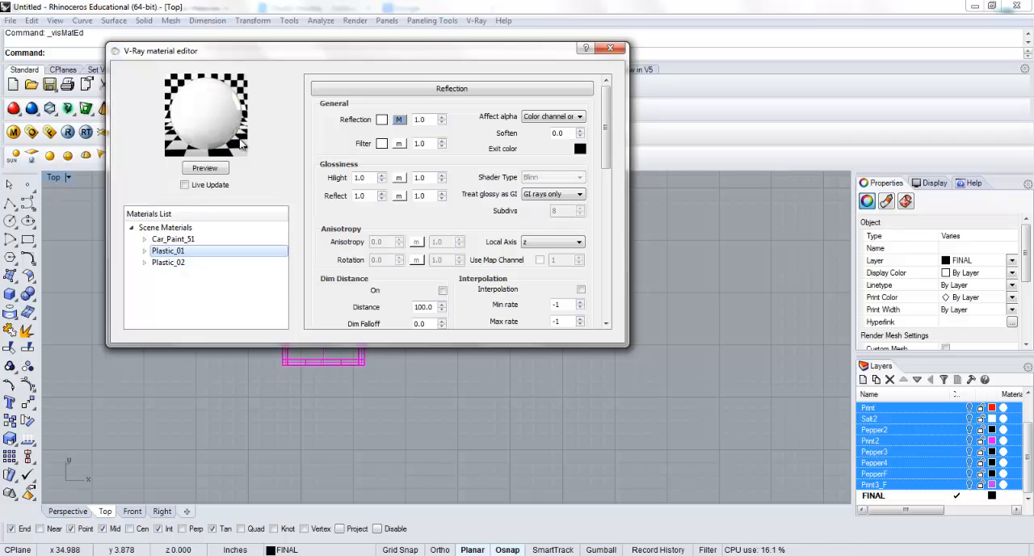
# Set the Plastic_01 material's diffuse color to Gold and render its preview
pyautogui.moveTo(607, 130); pyautogui.dragTo(592, 185)
pyautogui.scroll(-3, 592, 185)
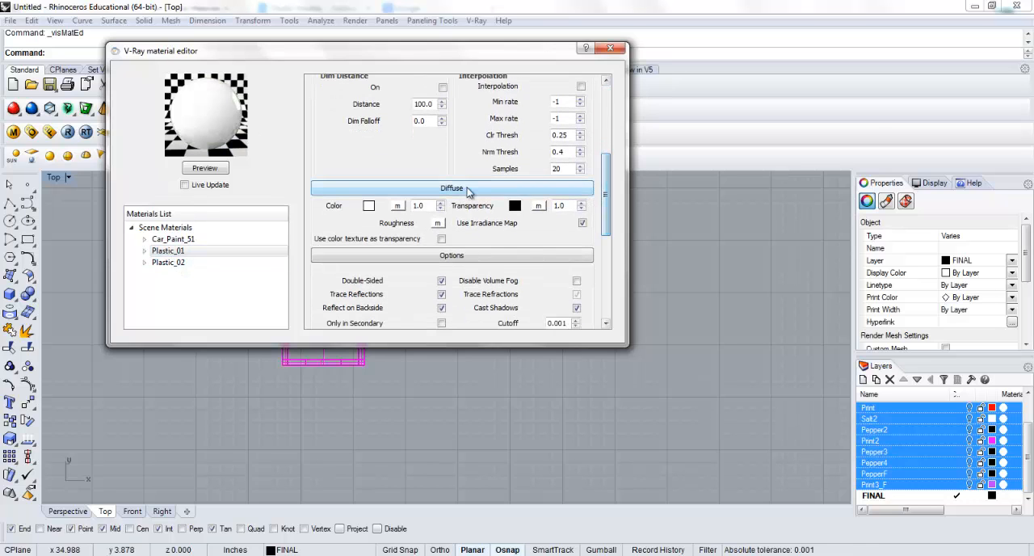
pyautogui.click(368, 205)
pyautogui.click(411, 254)
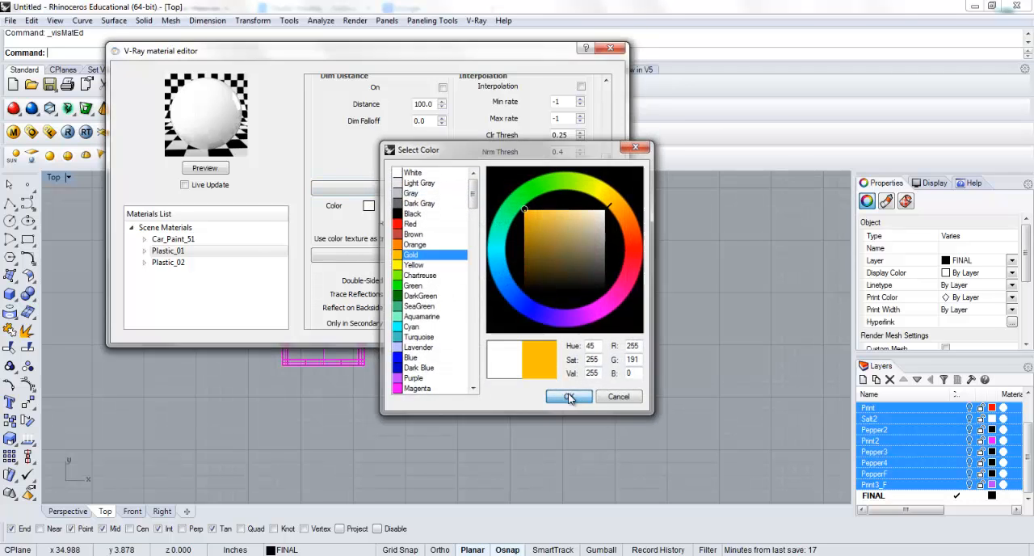
pyautogui.click(568, 397)
pyautogui.click(209, 170)
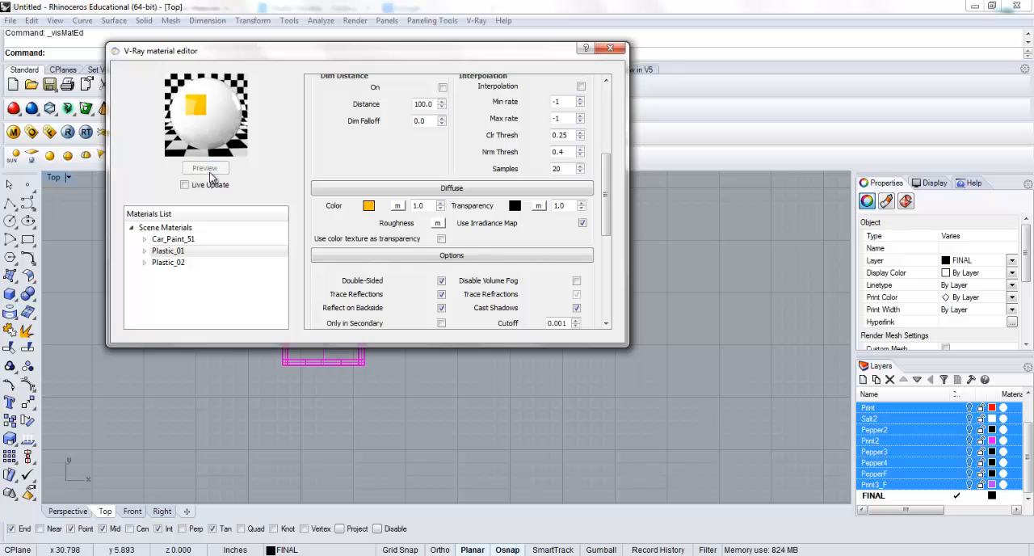
# Set the Plastic_01 diffuse color back to White and refresh the material preview
pyautogui.click(368, 205)
pyautogui.click(414, 173)
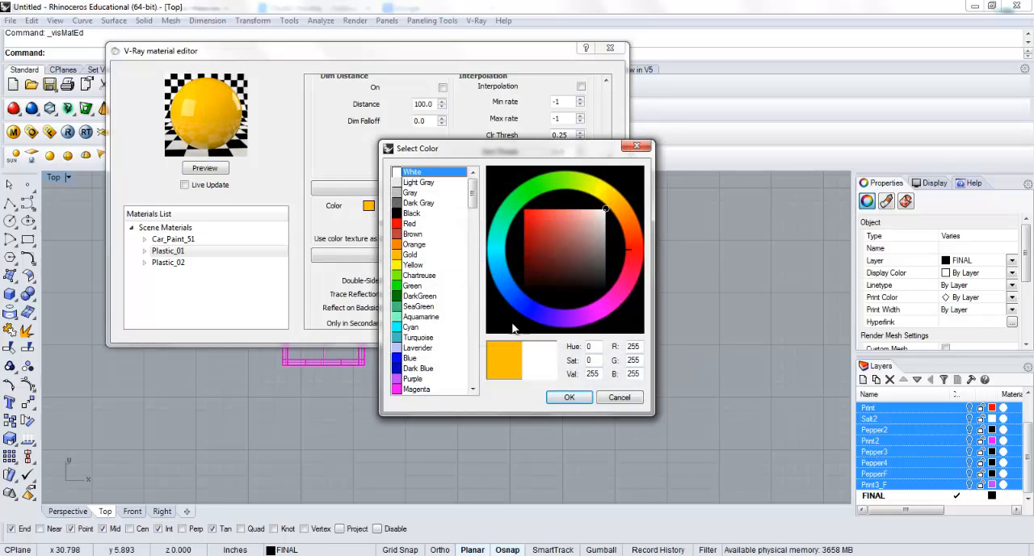
pyautogui.click(568, 397)
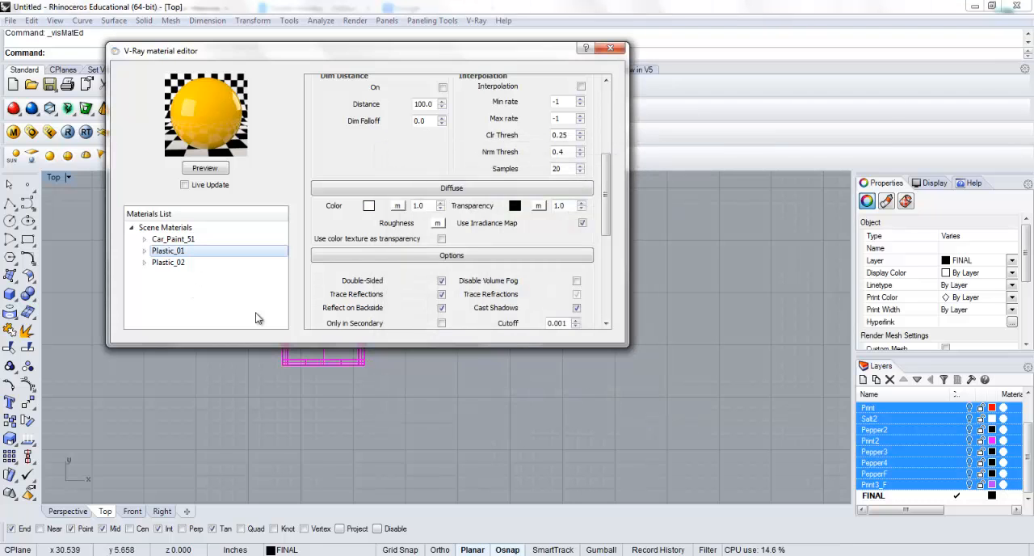
pyautogui.moveTo(368, 54); pyautogui.dragTo(677, 46)
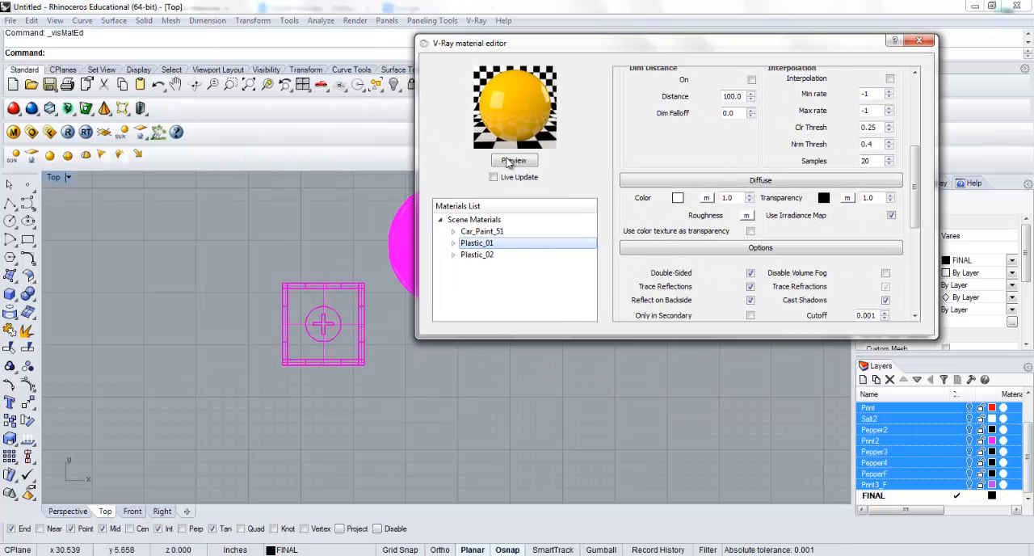
pyautogui.click(513, 160)
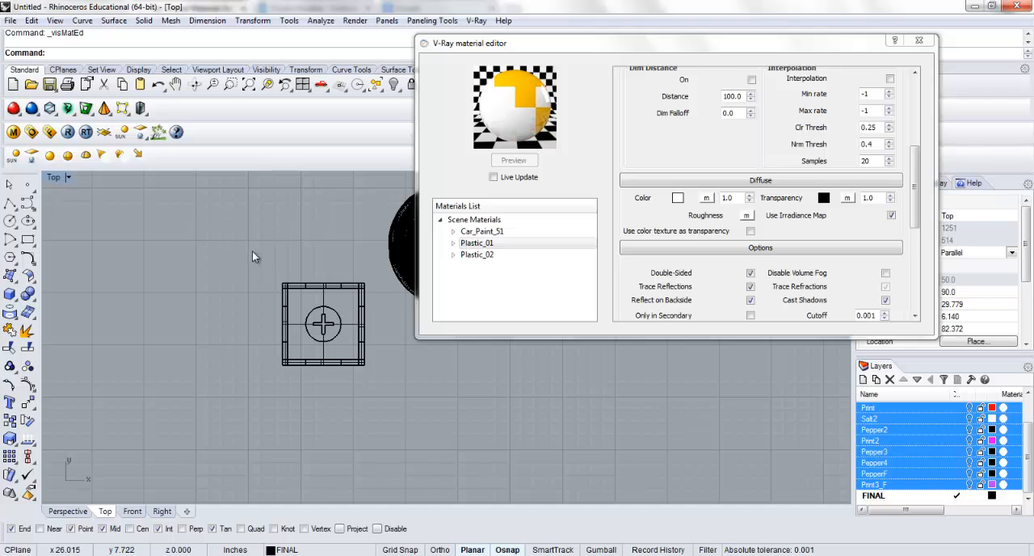
# Select only the cube model and apply the Plastic_01 material to the selection
pyautogui.moveTo(248, 249); pyautogui.dragTo(378, 387)
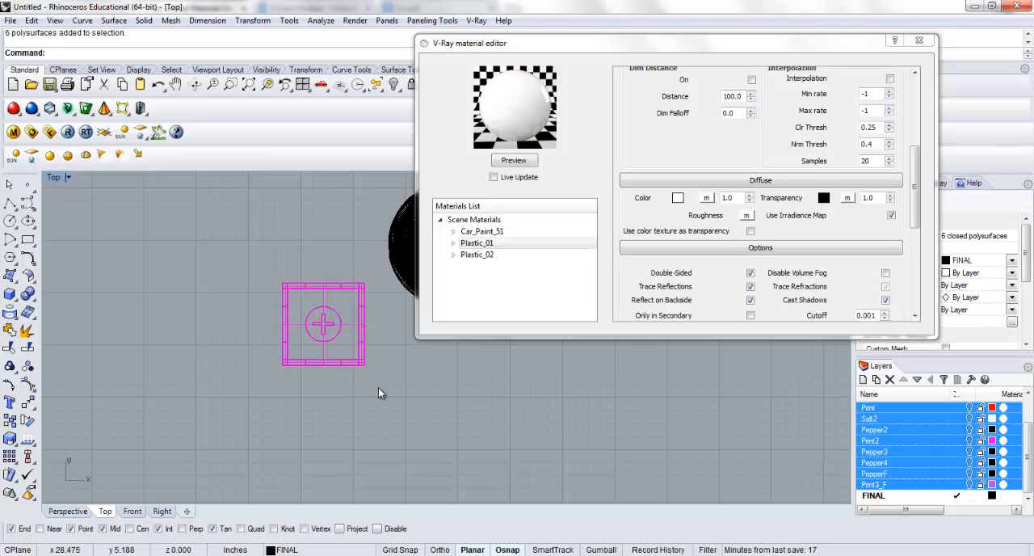
pyautogui.click(465, 244)
pyautogui.rightClick(488, 249)
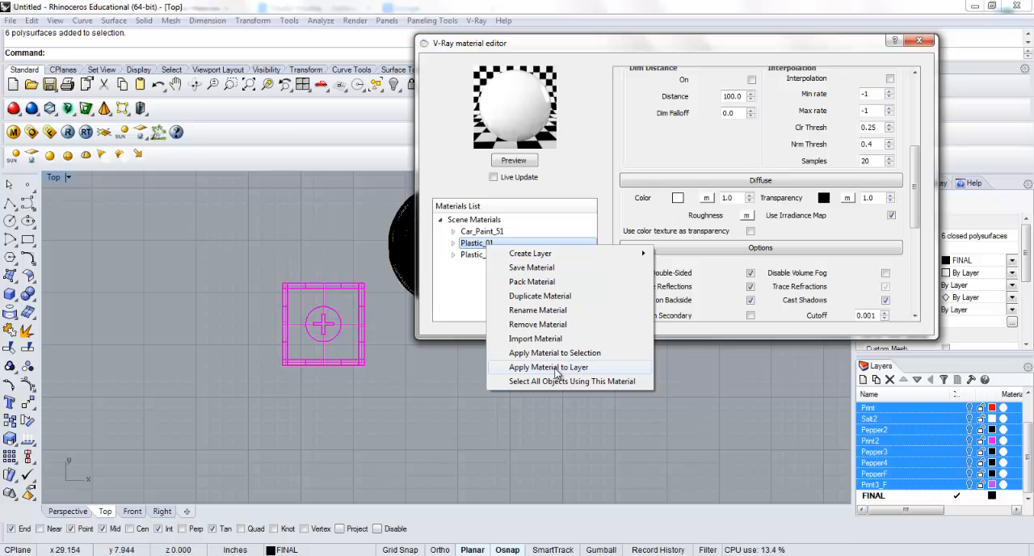
pyautogui.click(561, 354)
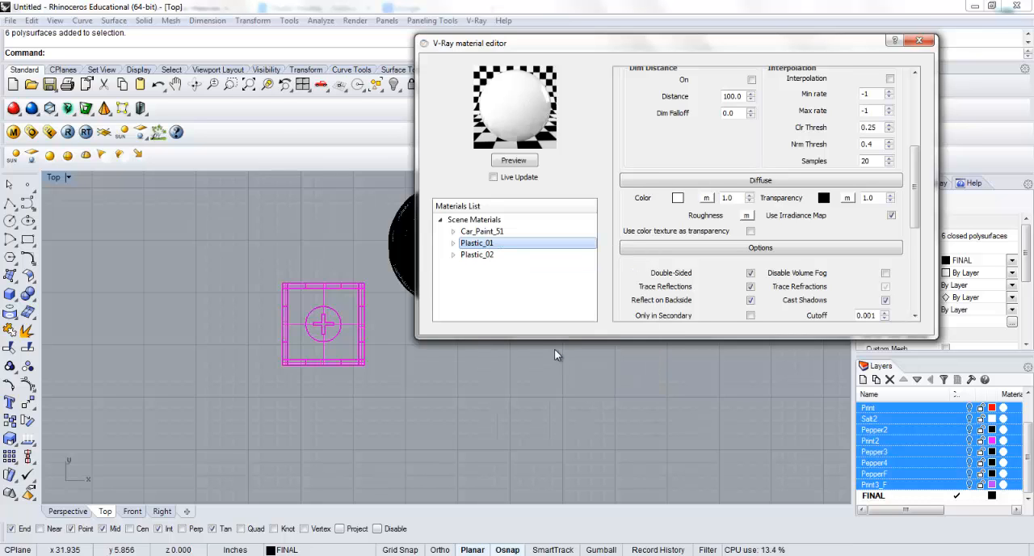
# Select only the sphere model, apply the Plastic_02 material to it, and close the material editor
pyautogui.click(357, 249)
pyautogui.moveTo(358, 247); pyautogui.dragTo(208, 273, button='right')
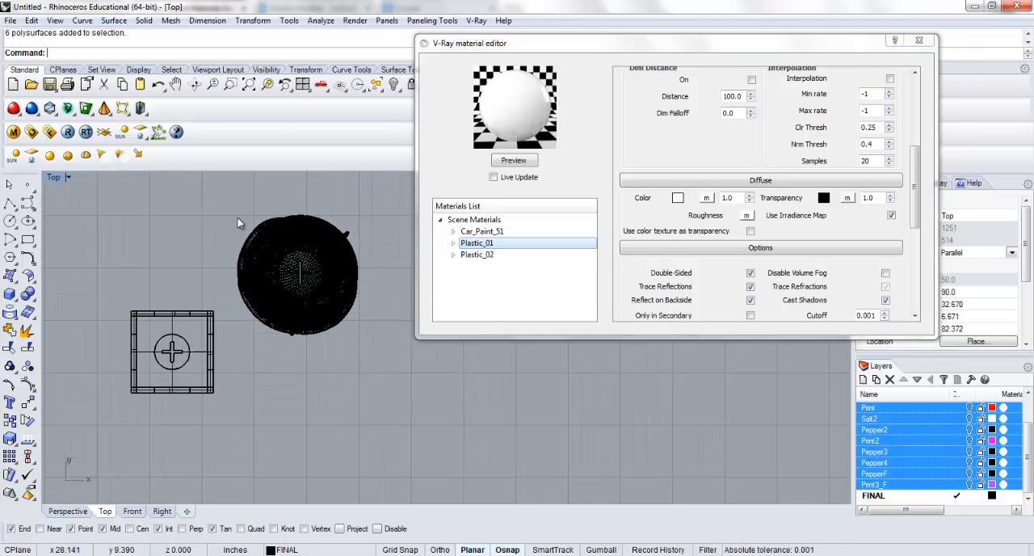
pyautogui.moveTo(208, 194); pyautogui.dragTo(386, 363)
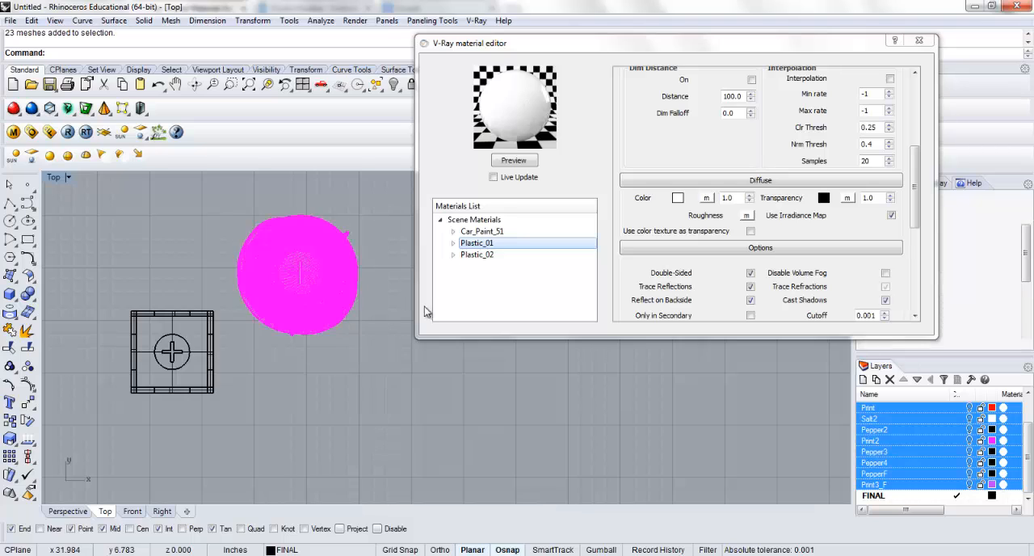
pyautogui.click(484, 257)
pyautogui.rightClick(485, 256)
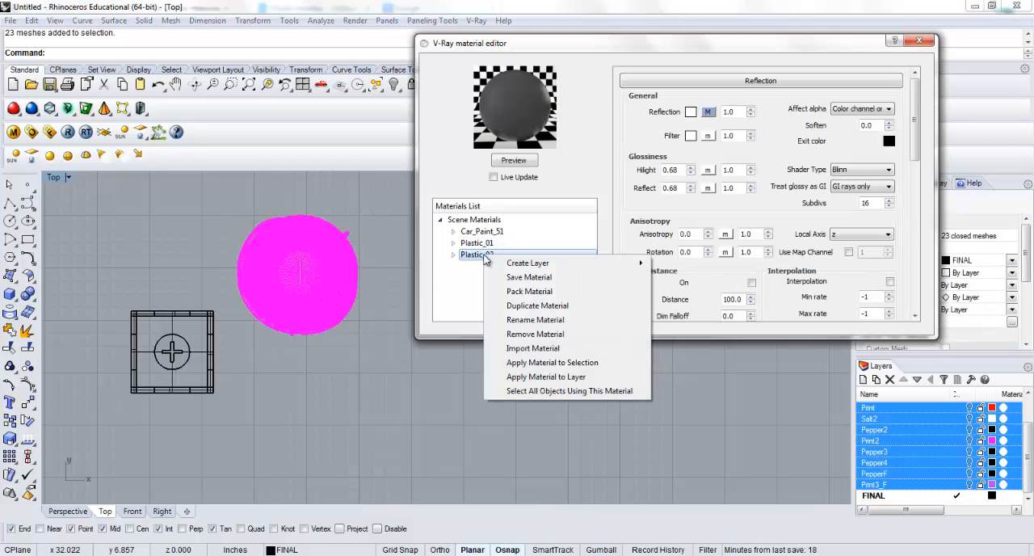
pyautogui.click(543, 363)
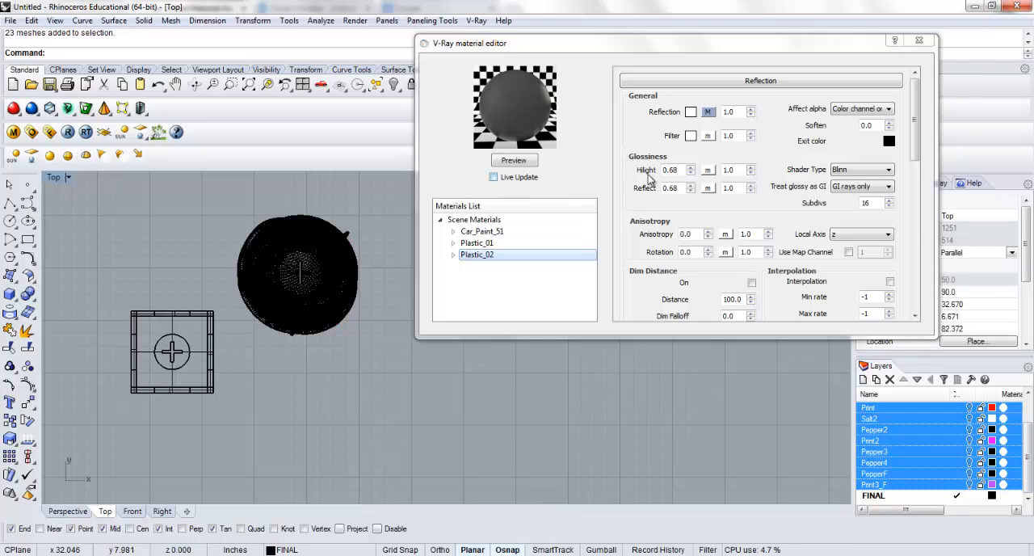
pyautogui.click(920, 42)
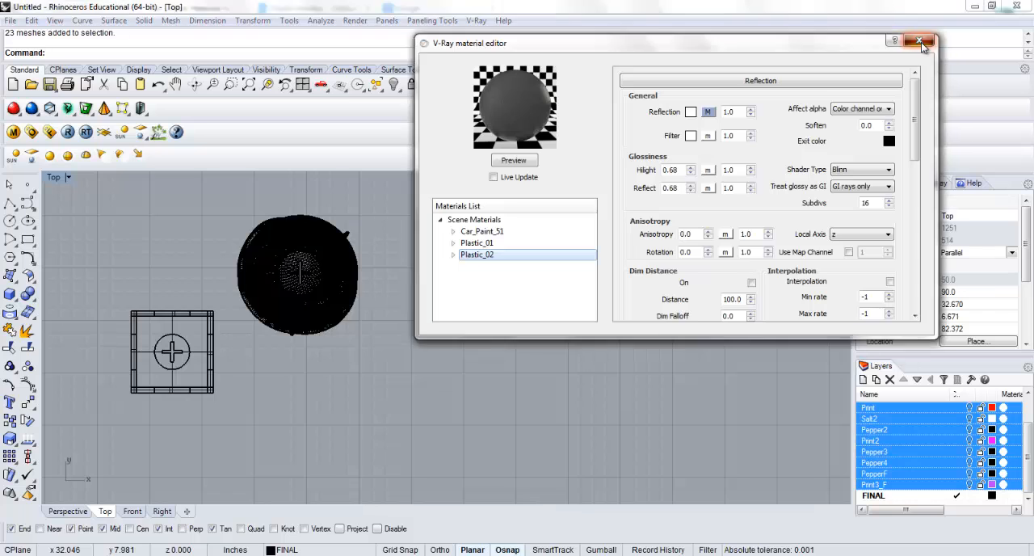
# Load the gi_irmap_medium.visopt preset into the V-Ray render options
pyautogui.moveTo(365, 305); pyautogui.dragTo(551, 330, button='right')
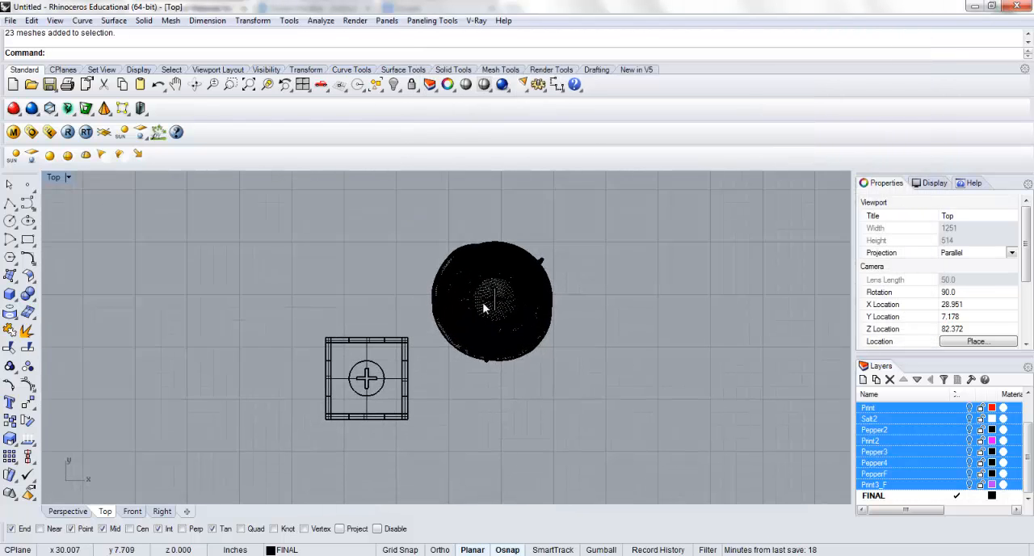
pyautogui.click(32, 132)
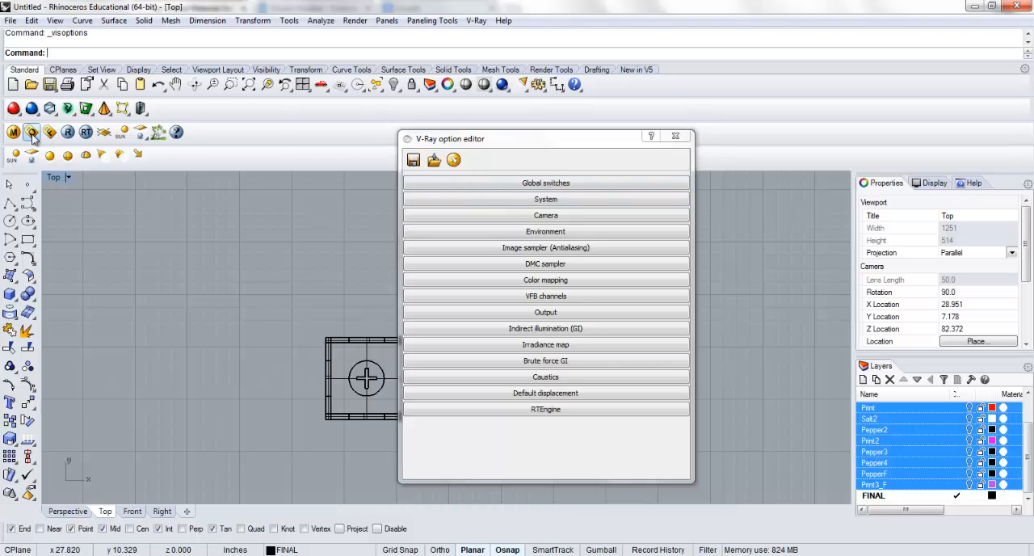
pyautogui.click(433, 160)
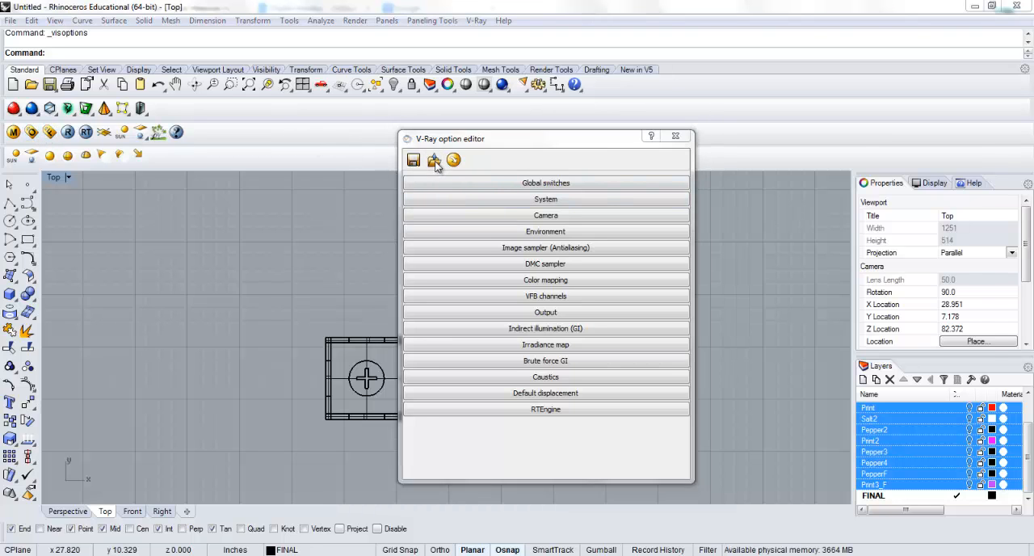
pyautogui.moveTo(387, 97); pyautogui.dragTo(329, 68)
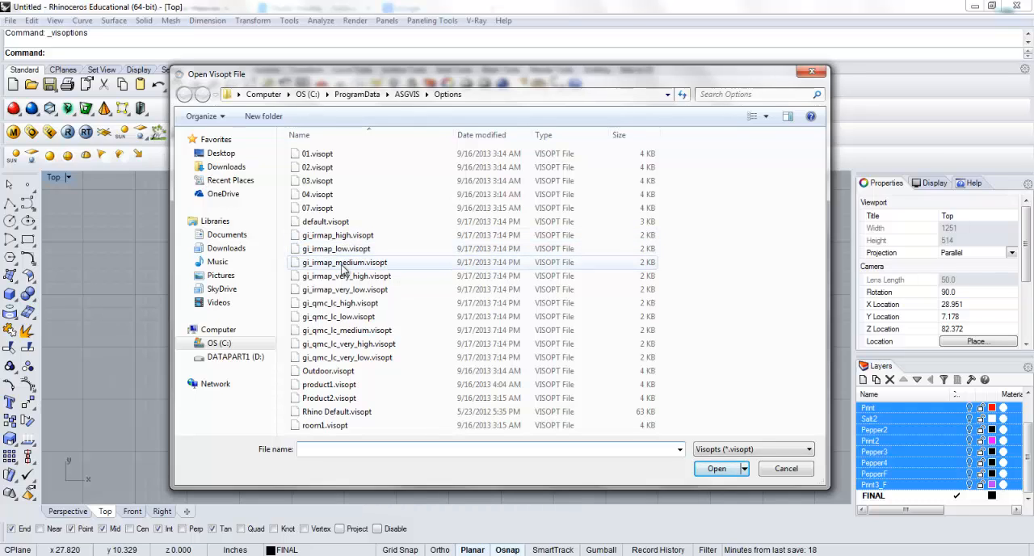
pyautogui.click(342, 267)
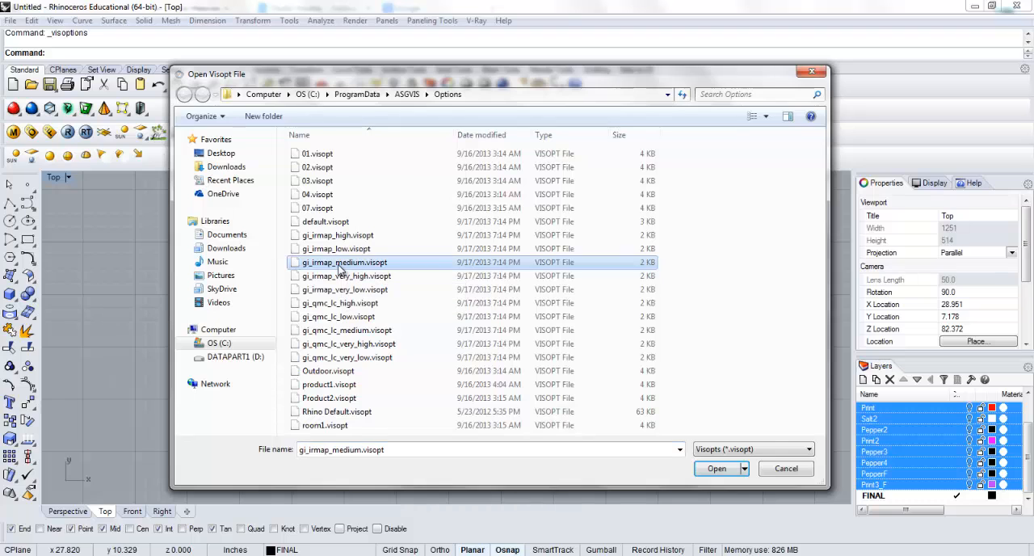
pyautogui.doubleClick(335, 269)
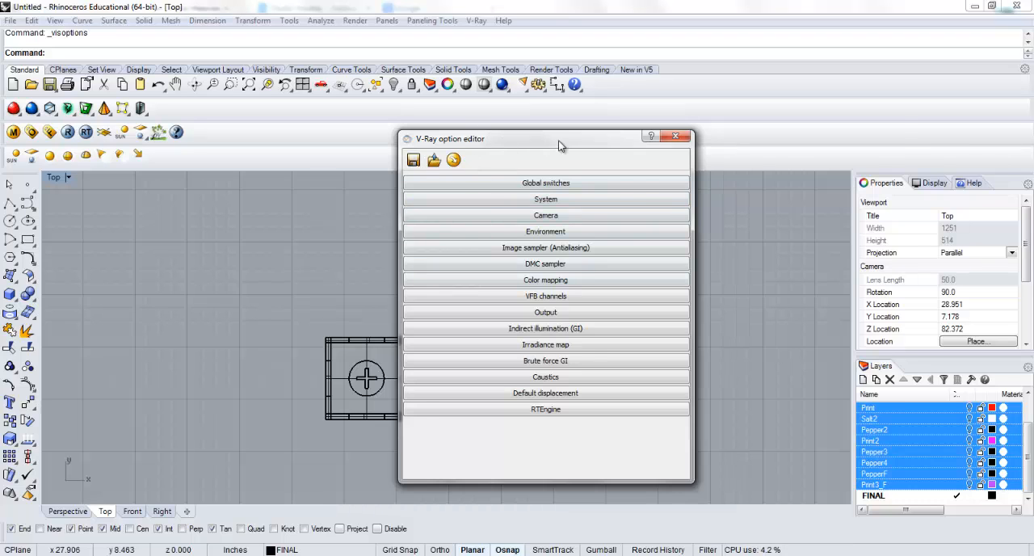
# Override the viewport output size at 800 pixels wide and match the height to the view aspect
pyautogui.moveTo(561, 145); pyautogui.dragTo(720, 119)
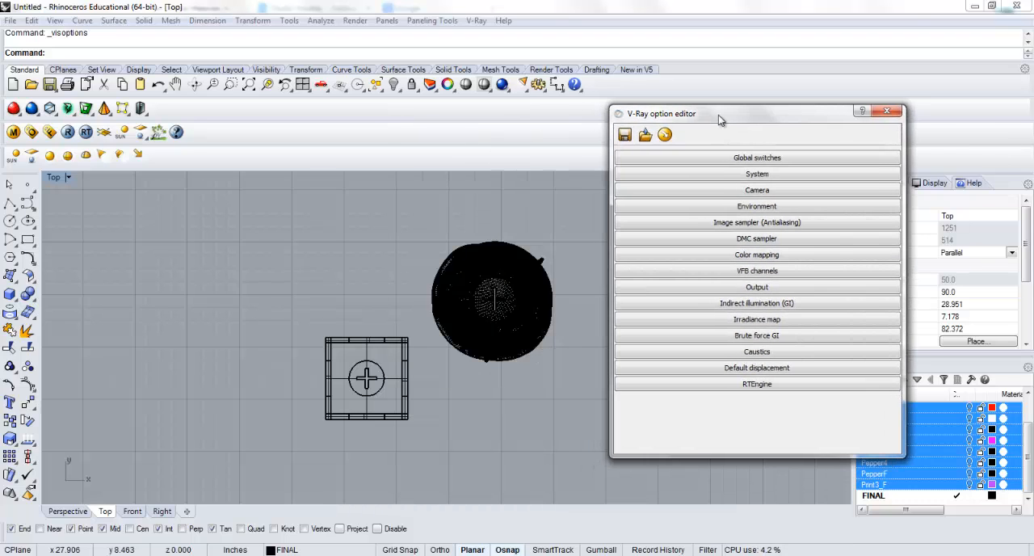
pyautogui.click(697, 287)
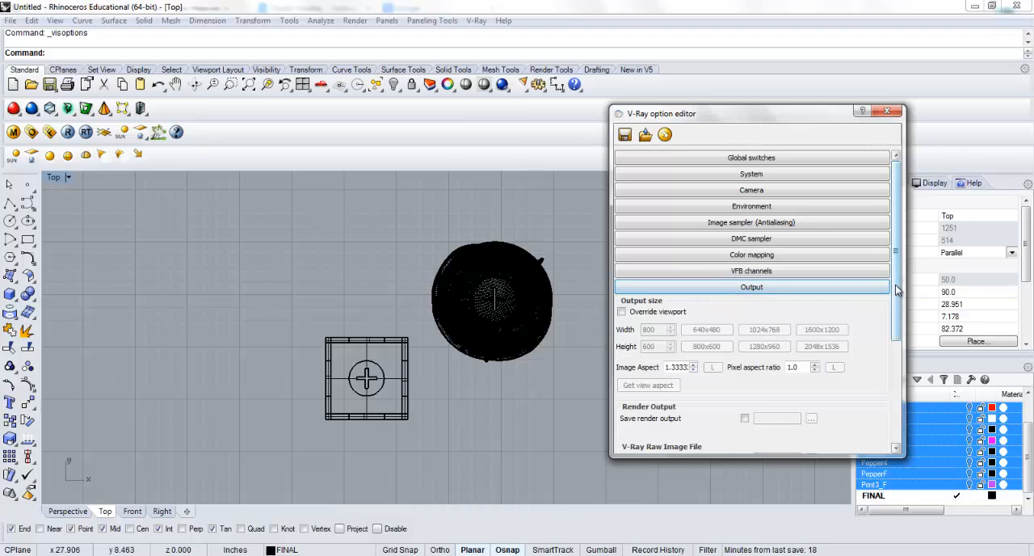
pyautogui.click(632, 315)
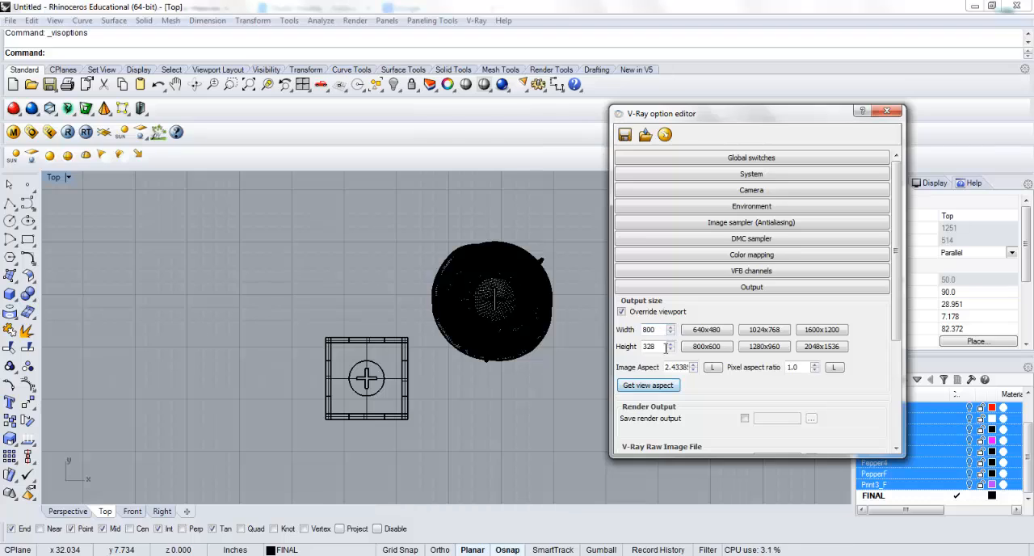
pyautogui.click(818, 331)
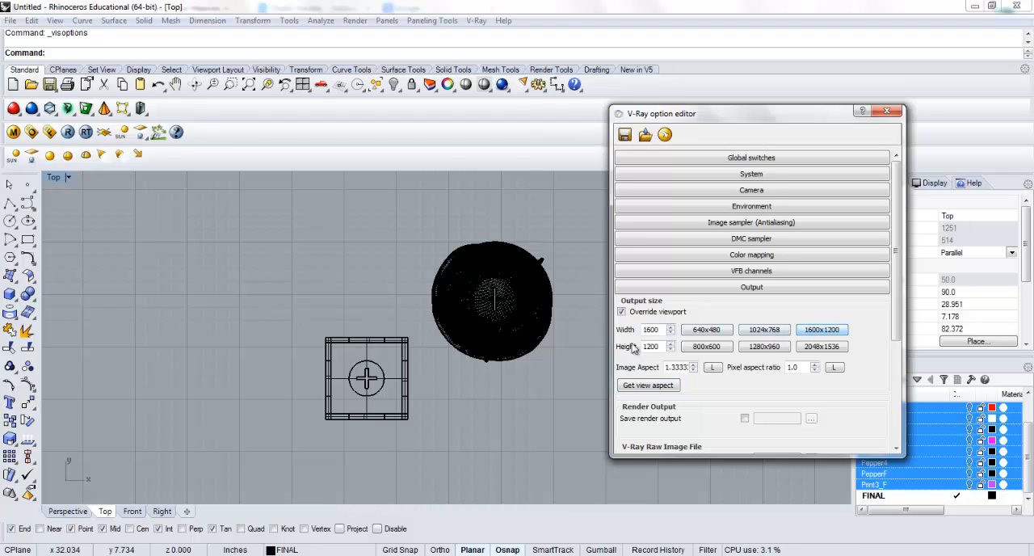
pyautogui.click(654, 386)
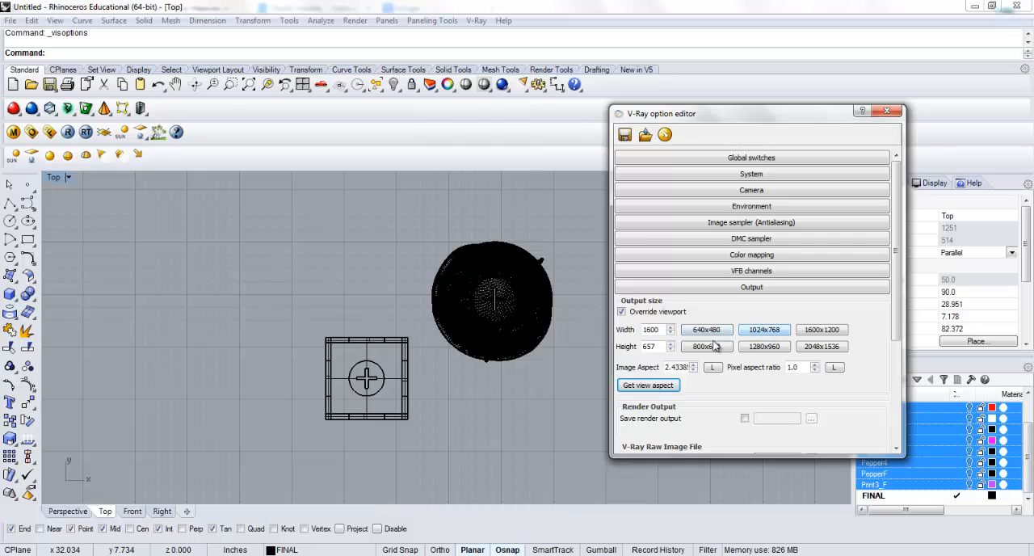
pyautogui.click(648, 385)
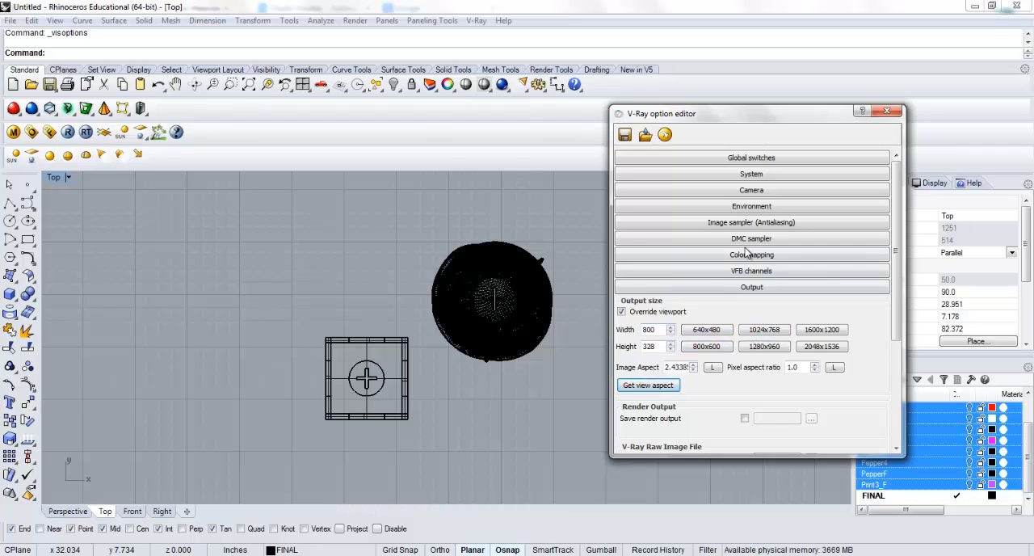
pyautogui.click(680, 287)
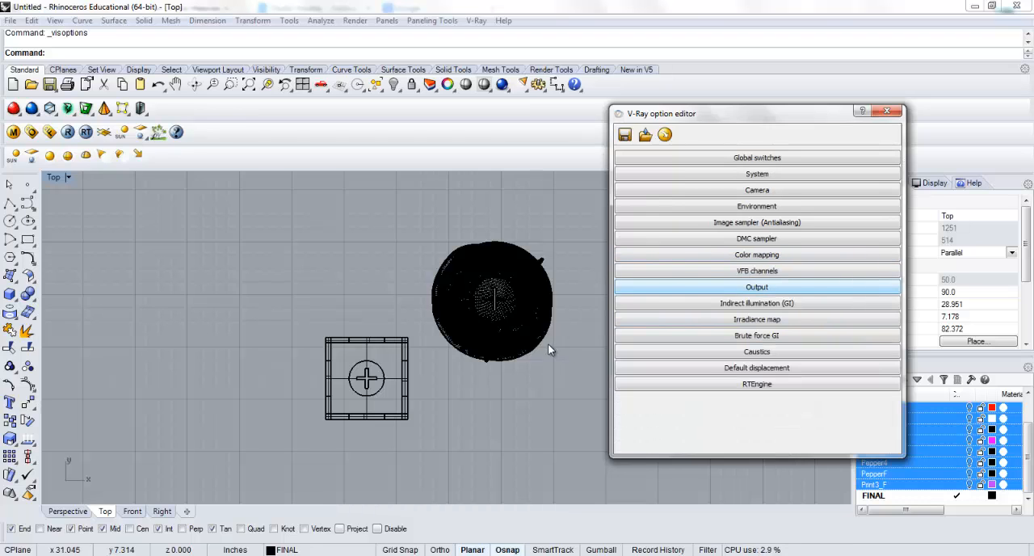
# Close the V-Ray option editor and maximize the Perspective viewport with the cube and sphere framed for rendering
pyautogui.doubleClick(52, 177)
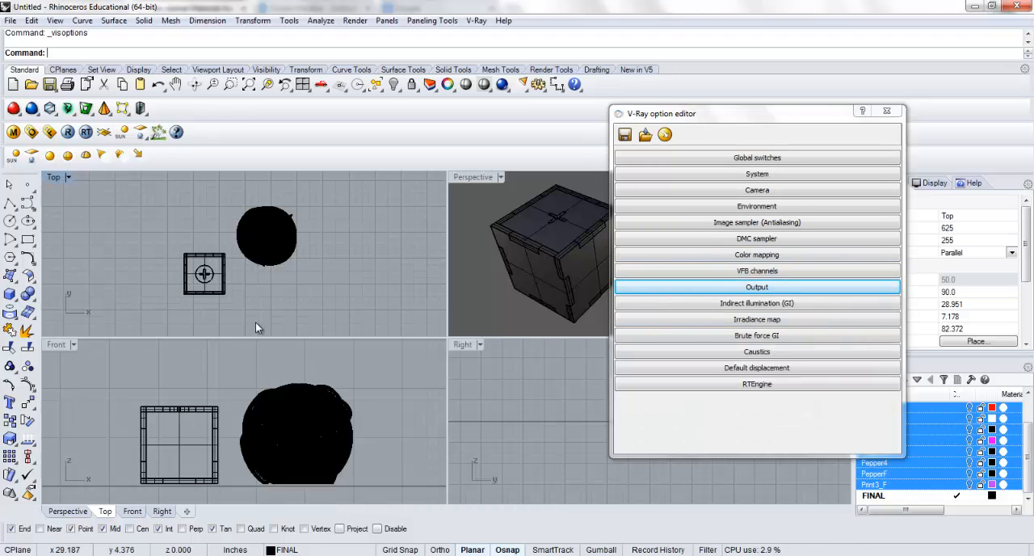
pyautogui.click(886, 111)
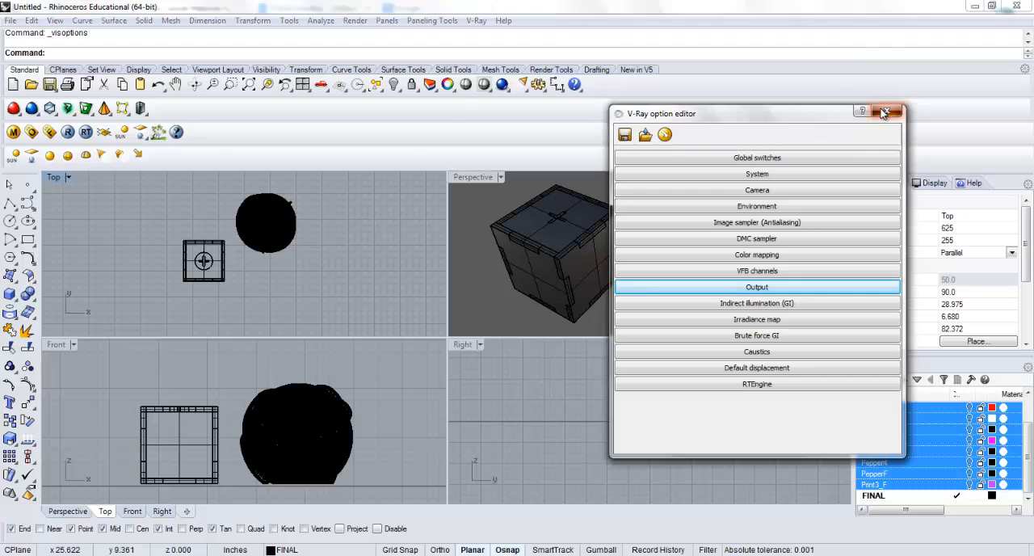
pyautogui.doubleClick(473, 177)
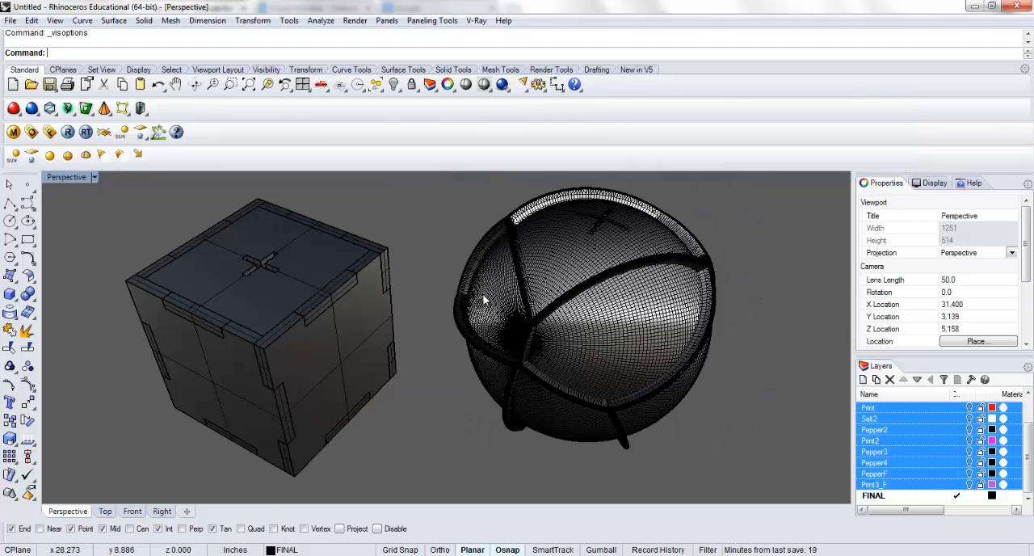
pyautogui.scroll(-5, 482, 295)
pyautogui.moveTo(454, 272); pyautogui.dragTo(447, 334, button='right')
pyautogui.scroll(3, 425, 325)
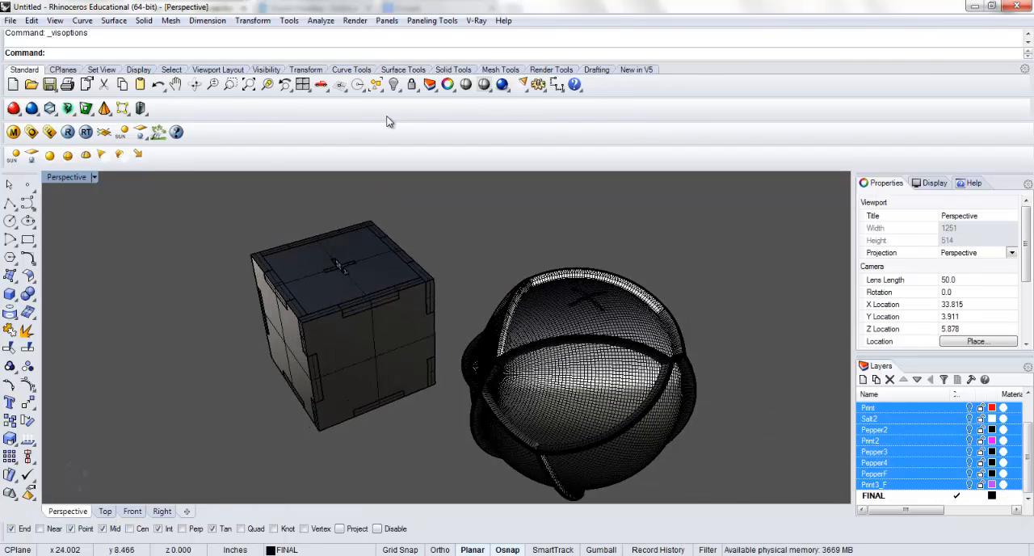
# Render the Perspective view with V-Ray, check the image, and close the frame buffer
pyautogui.click(500, 86)
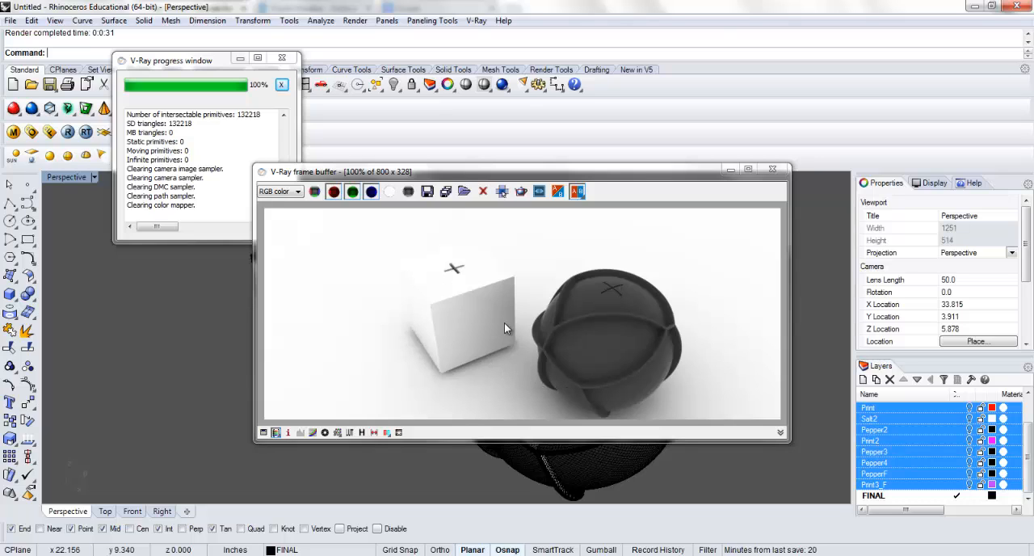
pyautogui.rightClick(469, 323)
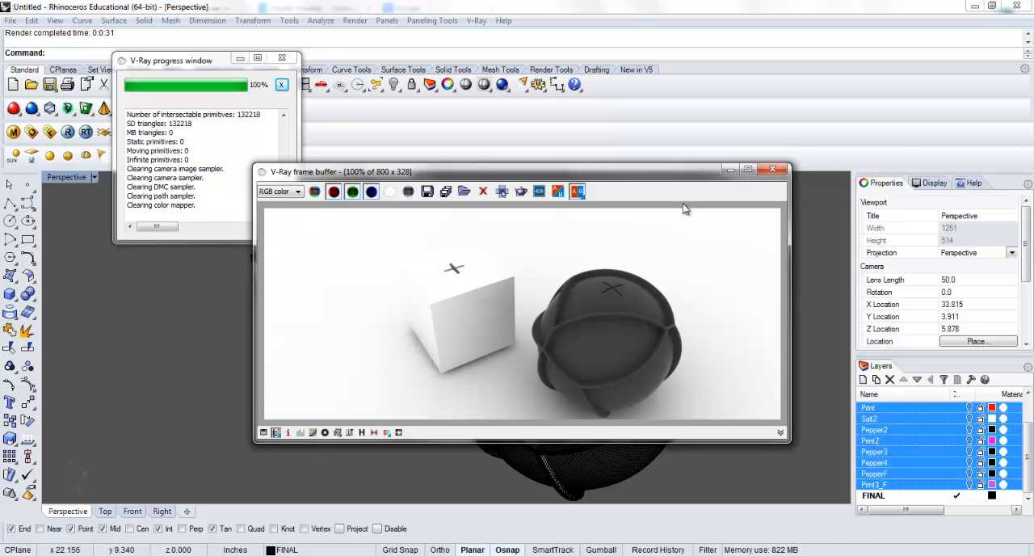
pyautogui.click(772, 168)
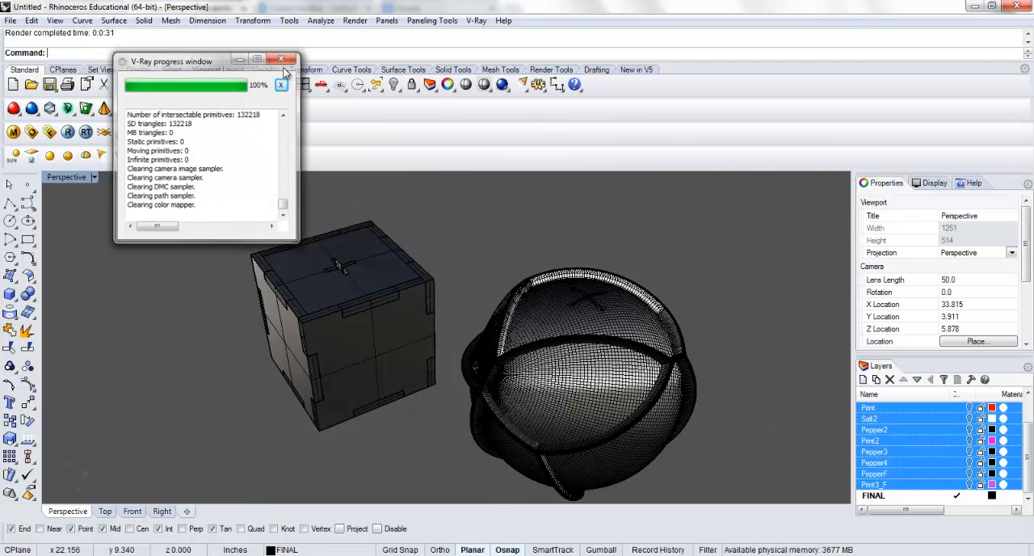
# Test-render the cube and sphere with V-Ray from a near-horizontal Perspective view and close the render windows
pyautogui.click(281, 59)
pyautogui.moveTo(404, 256); pyautogui.dragTo(437, 269, button='right')
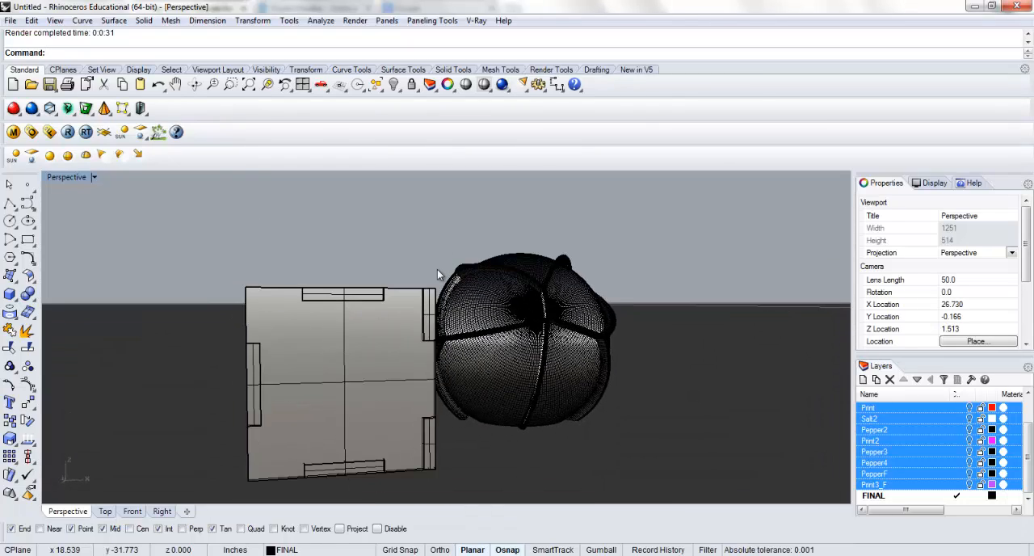
pyautogui.click(485, 85)
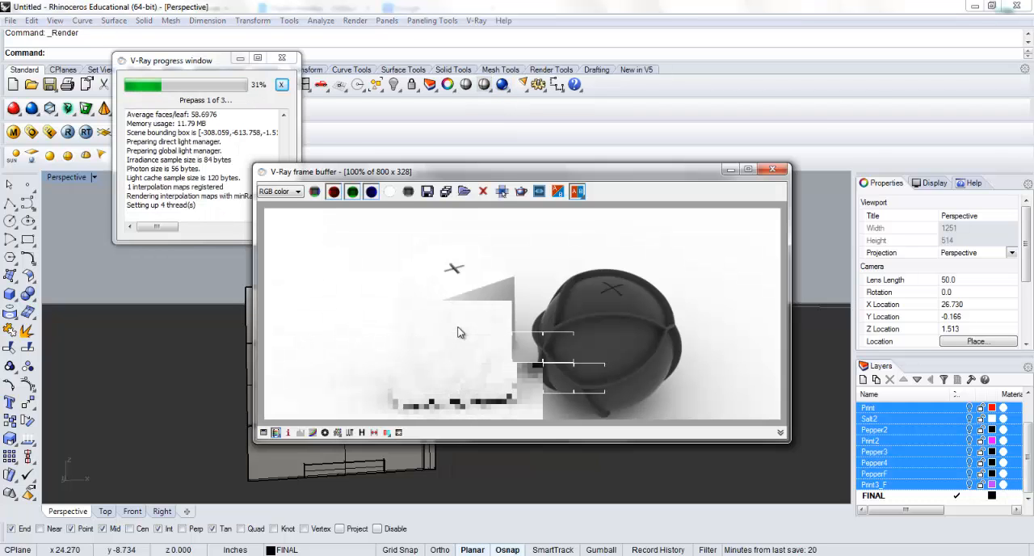
pyautogui.click(772, 169)
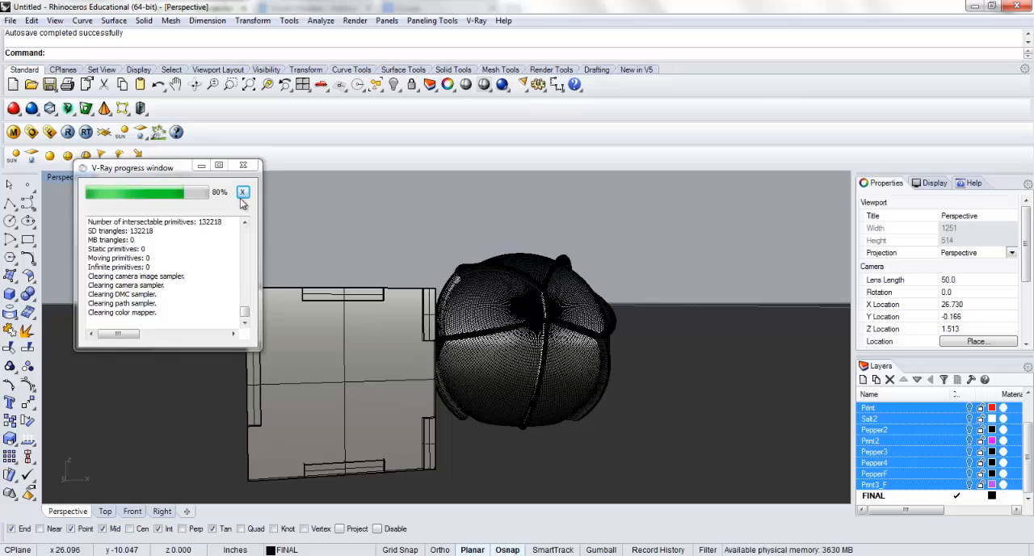
pyautogui.click(250, 167)
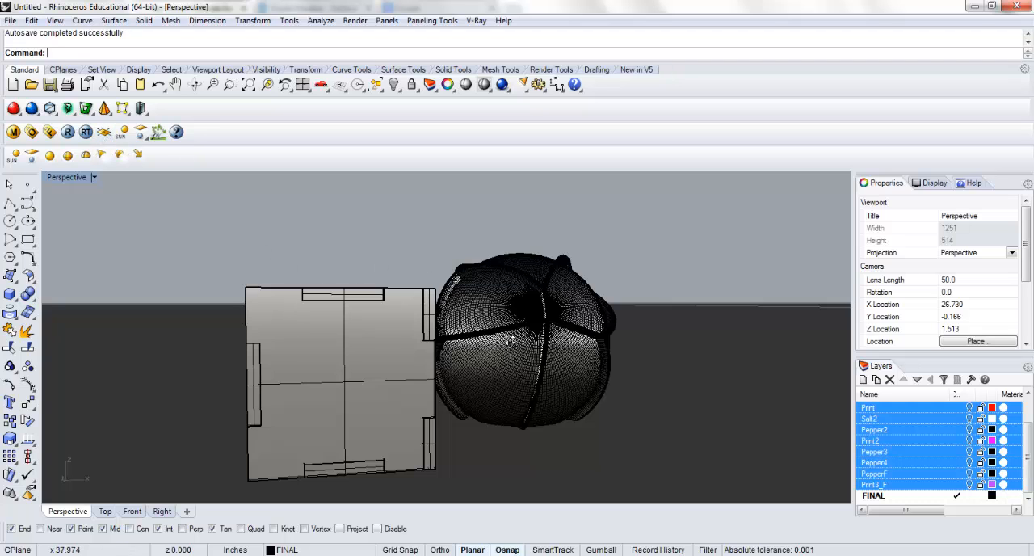
# Set the reflection/refraction background color in the V-Ray environment options to Dark Gray
pyautogui.moveTo(510, 340); pyautogui.dragTo(524, 376, button='right')
pyautogui.scroll(-9, 458, 358)
pyautogui.scroll(9, 465, 360)
pyautogui.moveTo(439, 352); pyautogui.dragTo(349, 361, button='right')
pyautogui.scroll(4, 427, 343)
pyautogui.scroll(-6, 412, 344)
pyautogui.scroll(3, 418, 347)
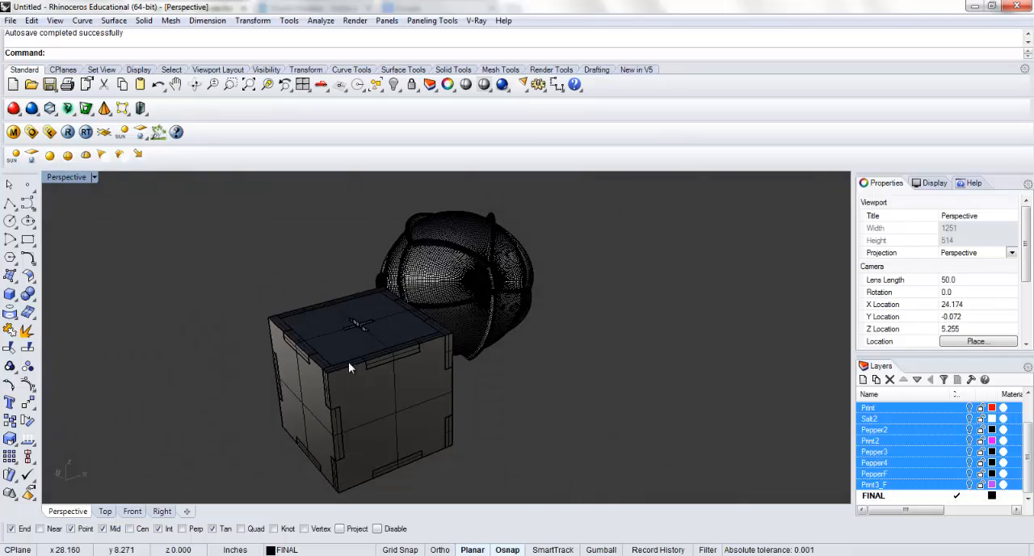
pyautogui.click(31, 133)
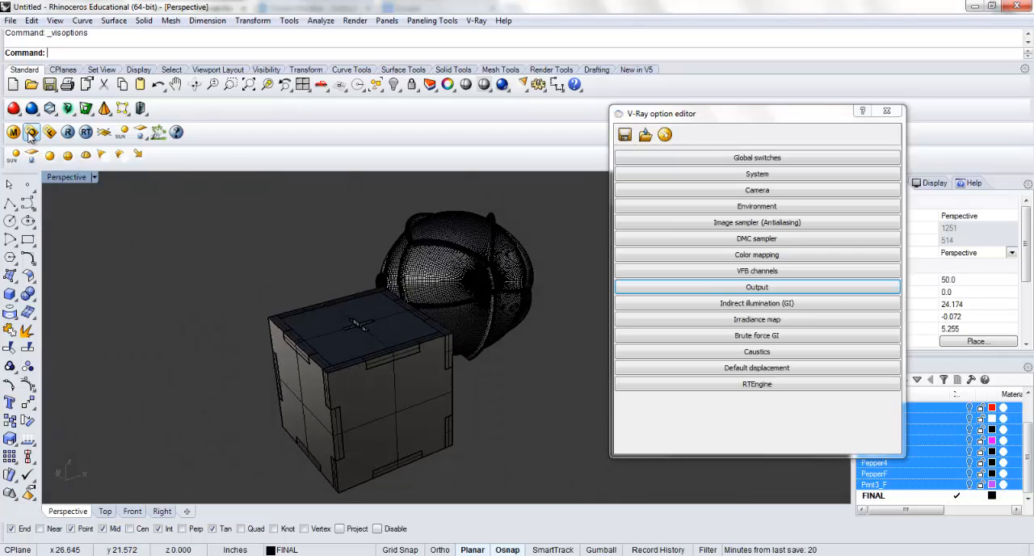
pyautogui.click(740, 209)
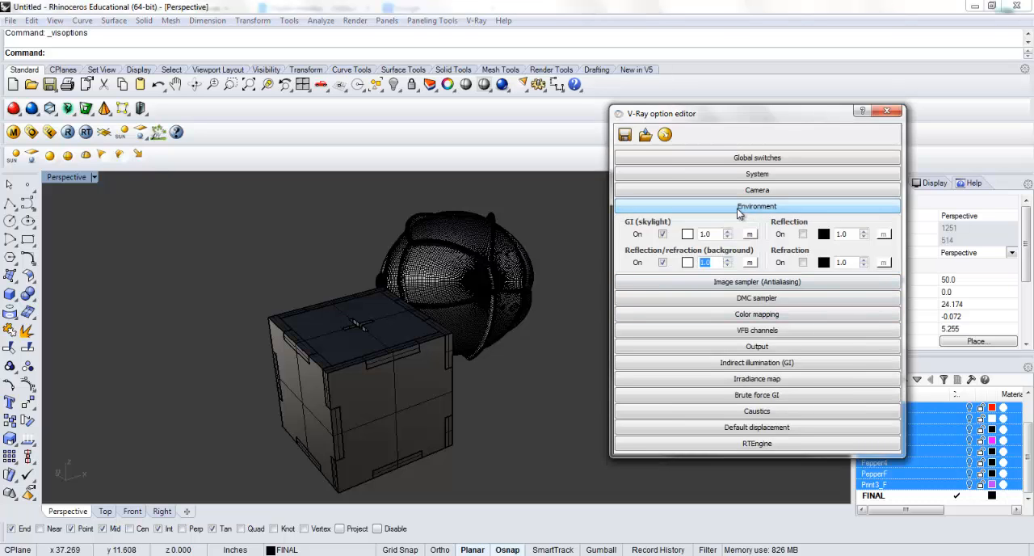
pyautogui.click(686, 263)
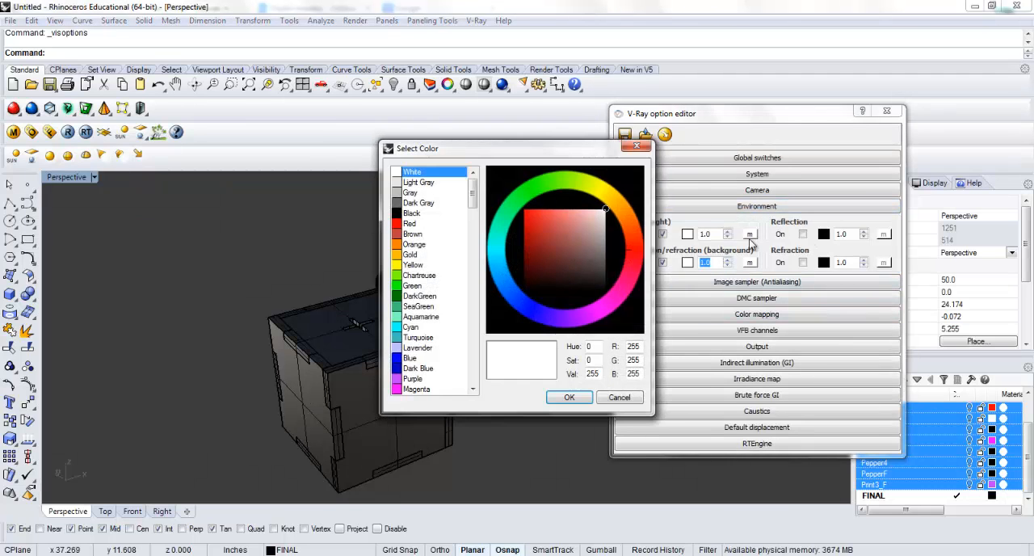
pyautogui.click(416, 202)
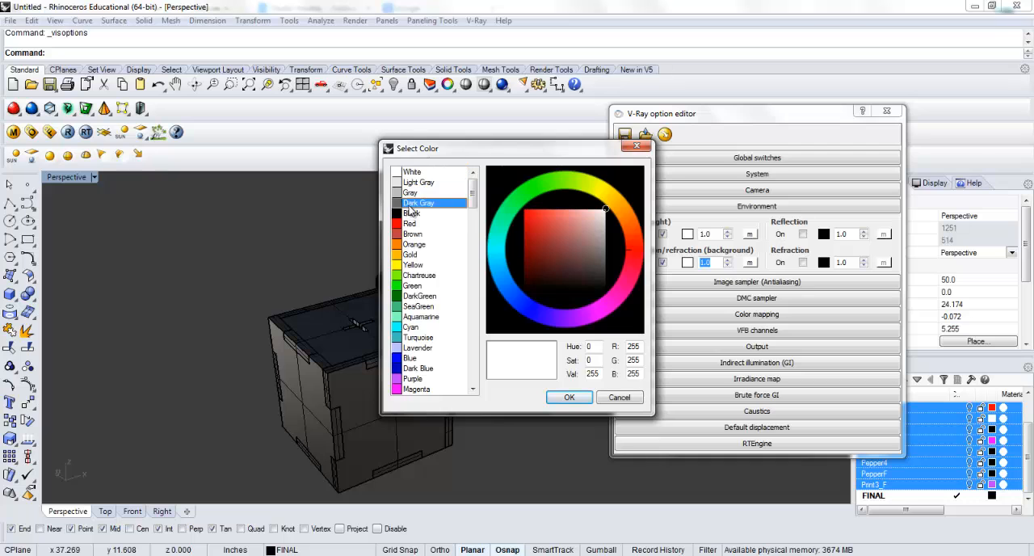
pyautogui.click(569, 397)
# Render the shakers with V-Ray from a lower Perspective angle to check the background, and close the render windows
pyautogui.click(524, 313)
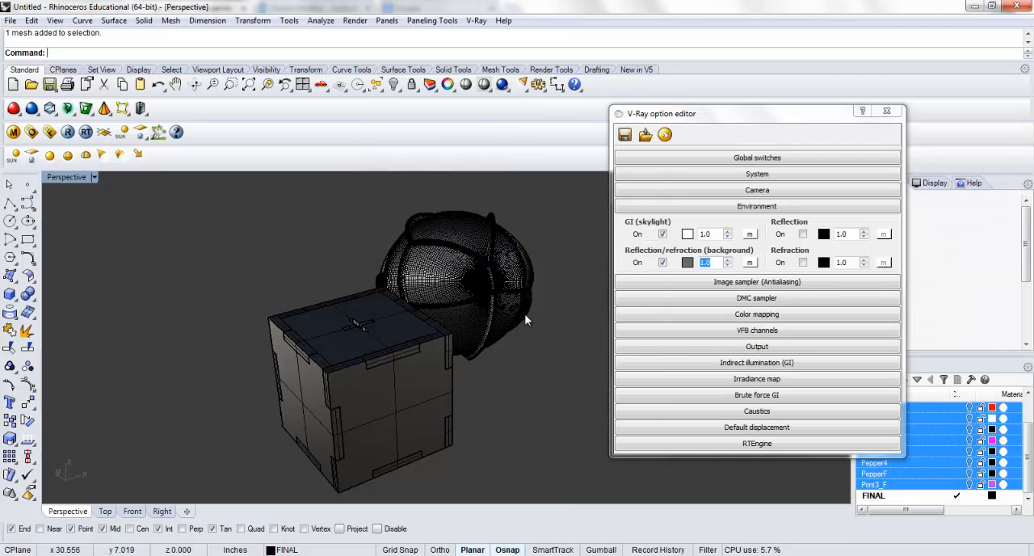
pyautogui.moveTo(525, 329); pyautogui.dragTo(499, 256, button='right')
pyautogui.click(67, 132)
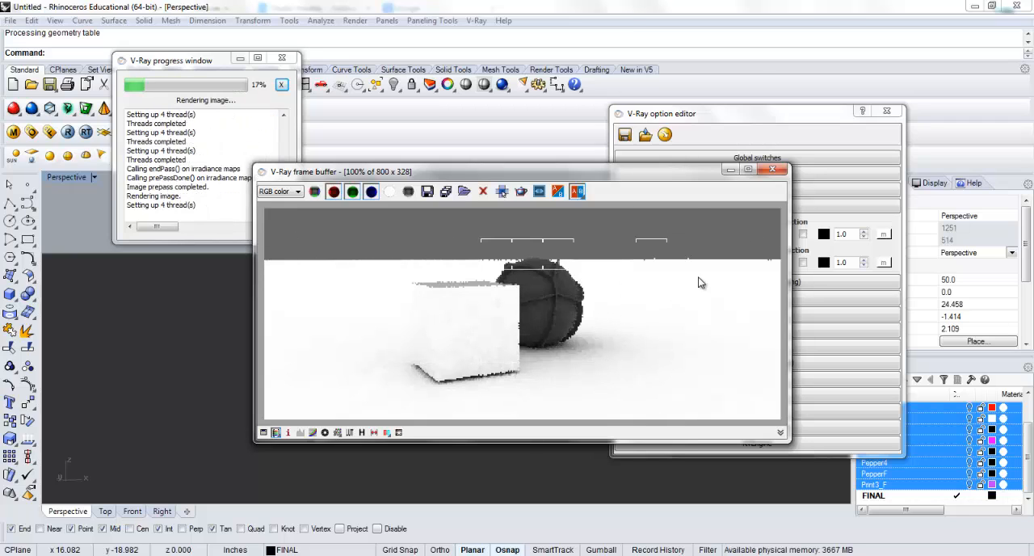
pyautogui.click(772, 168)
pyautogui.click(281, 57)
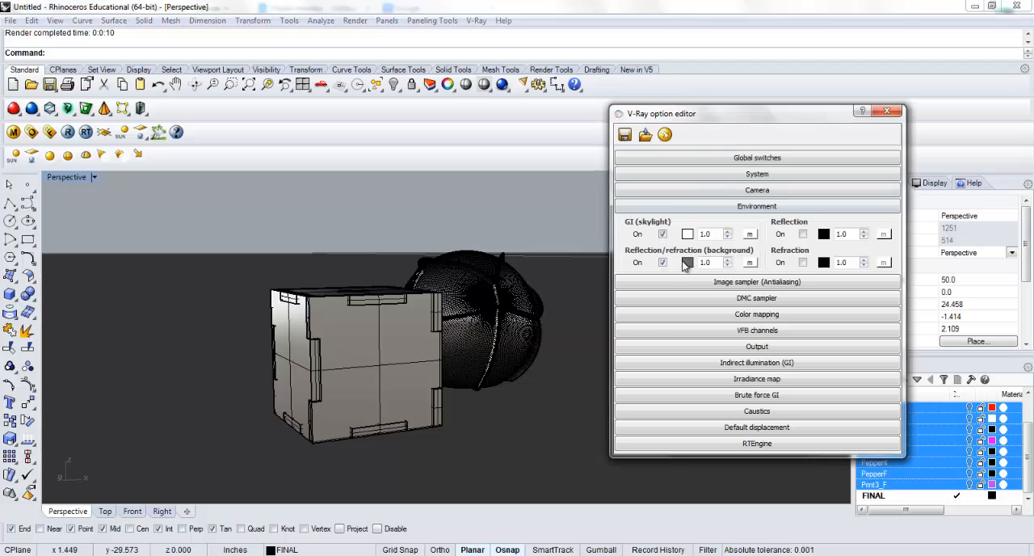
# Set the V-Ray environment's reflection/refraction background color to Black
pyautogui.click(685, 263)
pyautogui.click(420, 214)
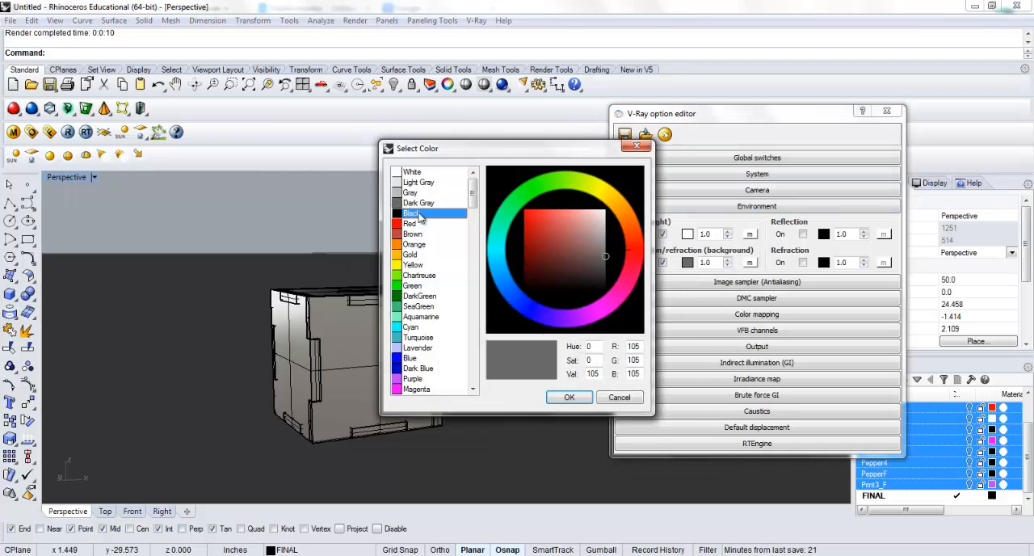
pyautogui.click(570, 396)
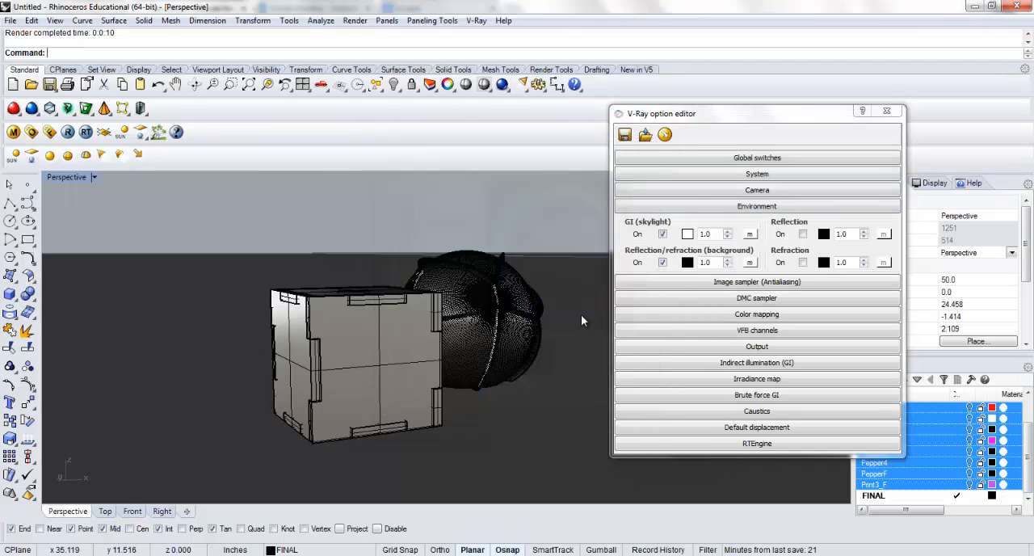
# Unlock and select the ground plane surface, and create a new Standard V-Ray material for it
pyautogui.press('Return')
pyautogui.click(570, 374)
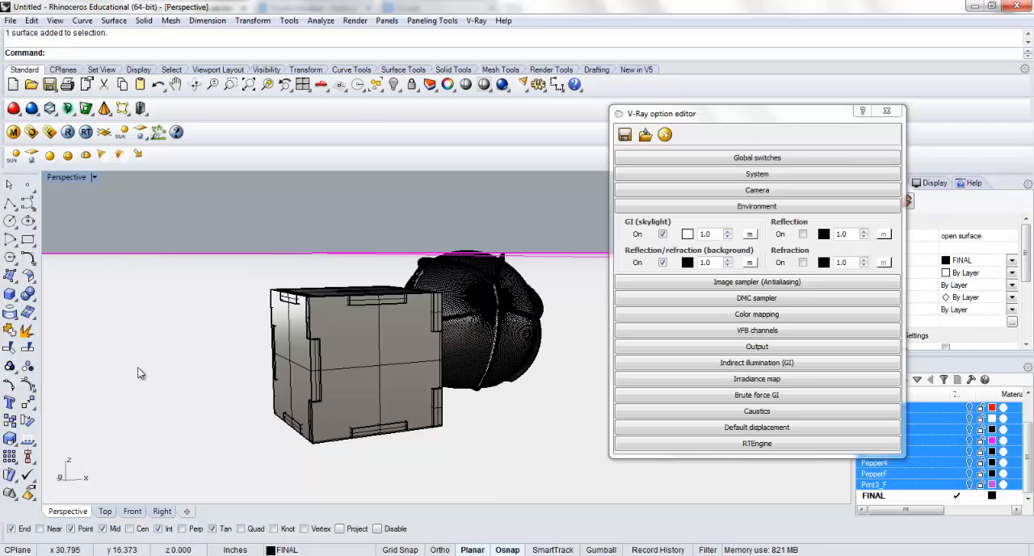
pyautogui.click(13, 132)
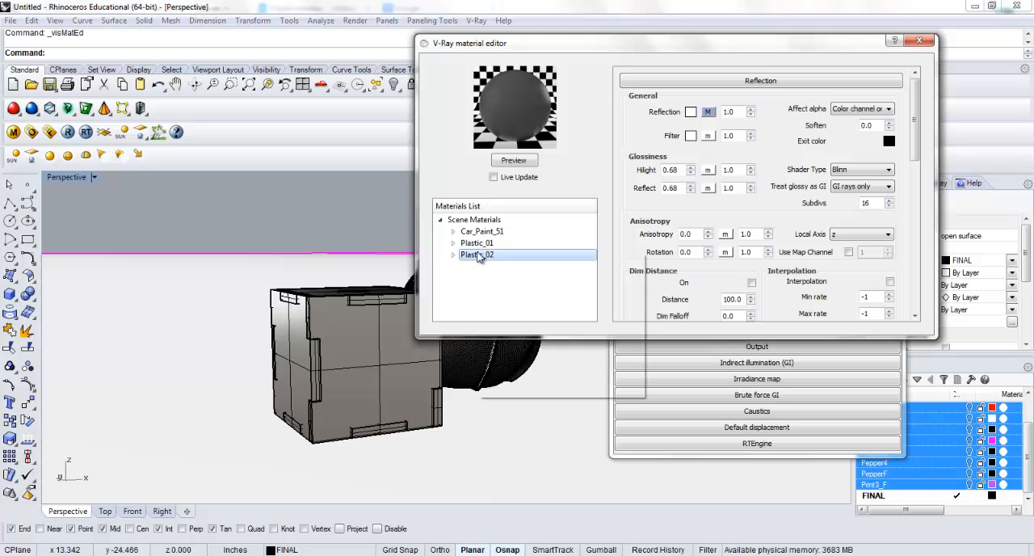
pyautogui.rightClick(482, 220)
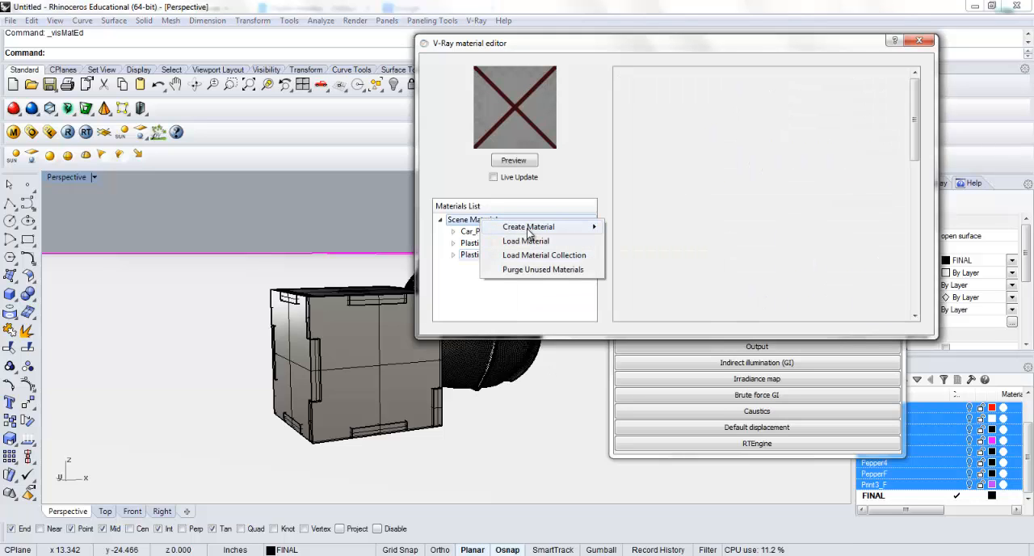
pyautogui.moveTo(578, 232)
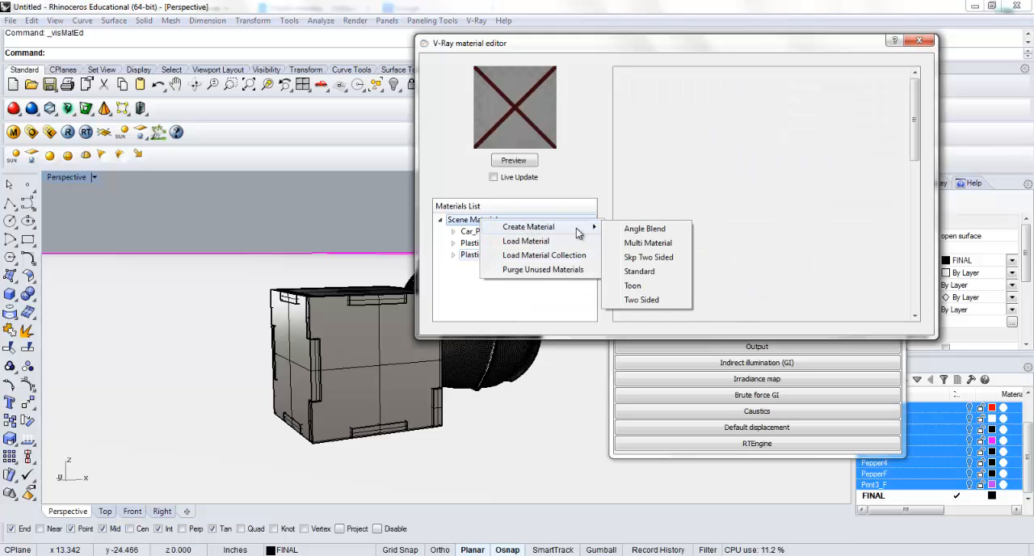
pyautogui.click(648, 273)
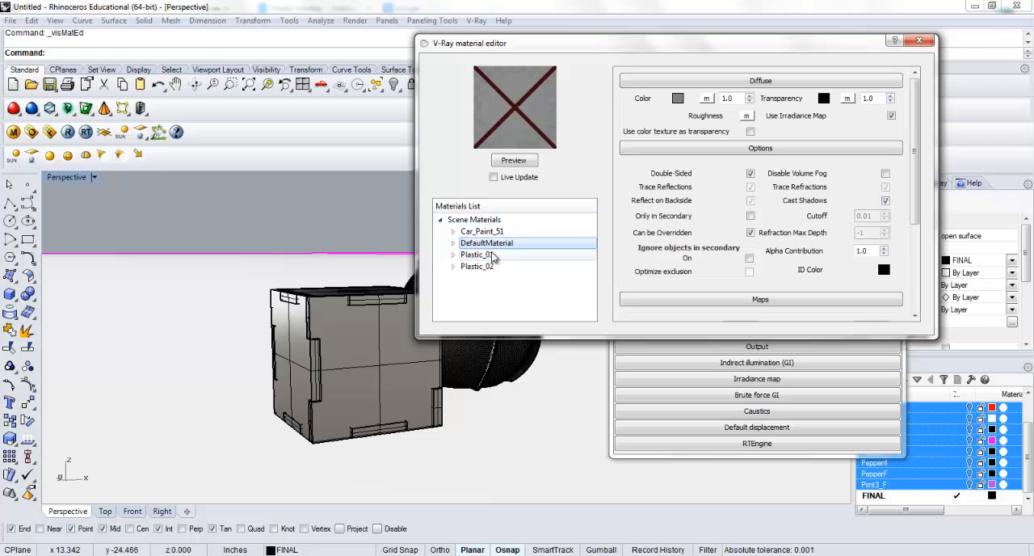
# Set the new Standard material's diffuse color to Black and refresh its preview
pyautogui.click(677, 98)
pyautogui.click(412, 214)
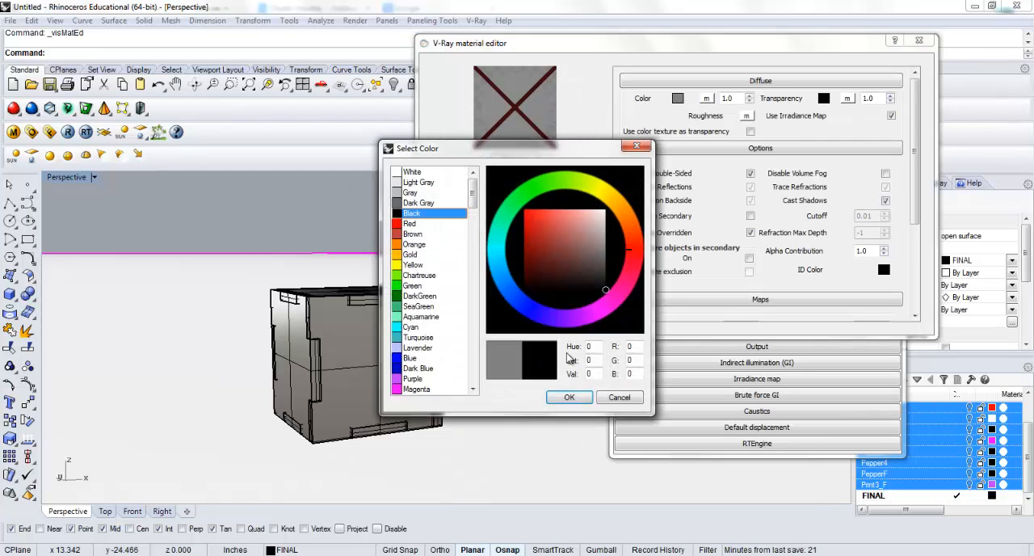
pyautogui.click(570, 397)
pyautogui.click(514, 161)
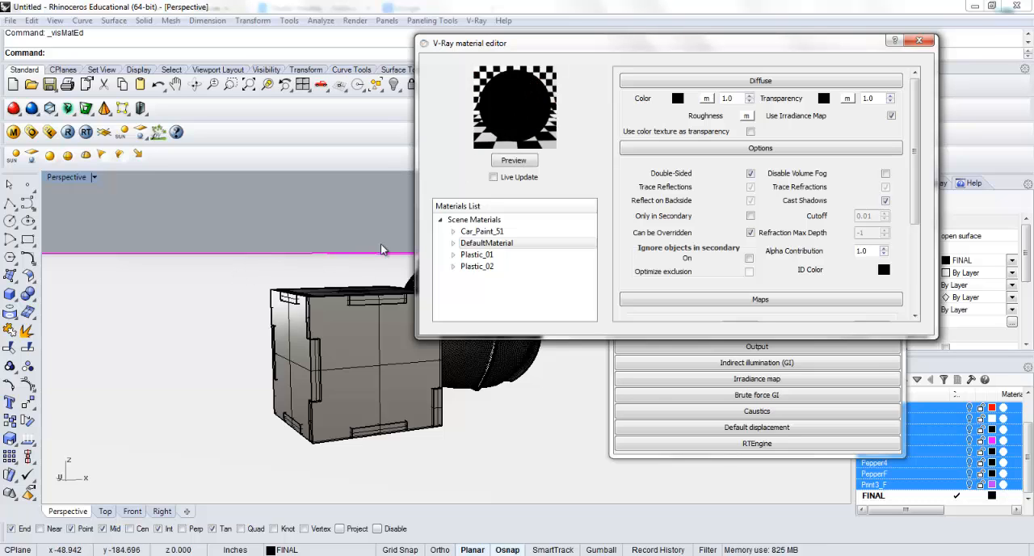
# Apply DefaultMaterial to the selected ground plane, lock the plane again, and close the material editor
pyautogui.click(487, 242)
pyautogui.rightClick(493, 246)
pyautogui.click(558, 365)
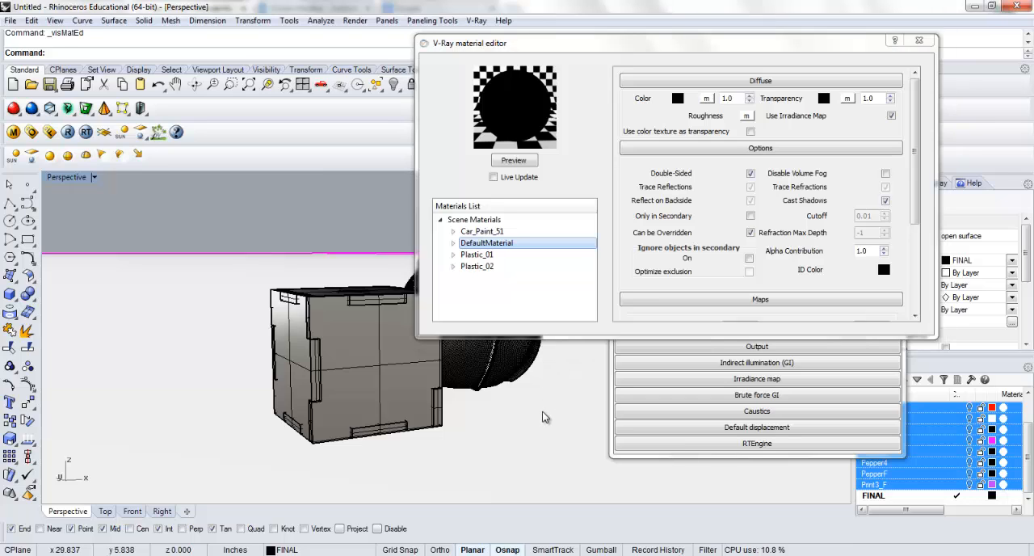
pyautogui.press('Return')
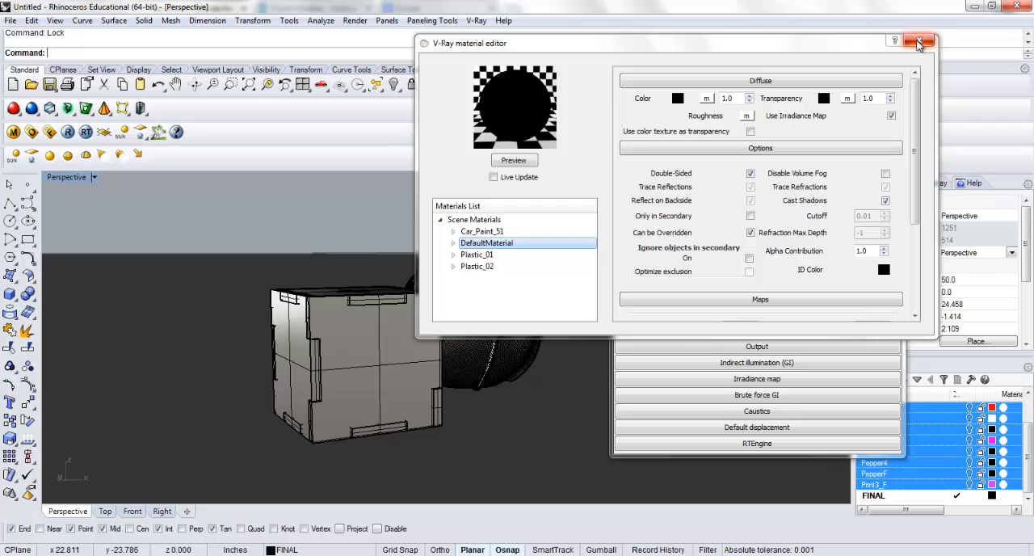
pyautogui.click(918, 40)
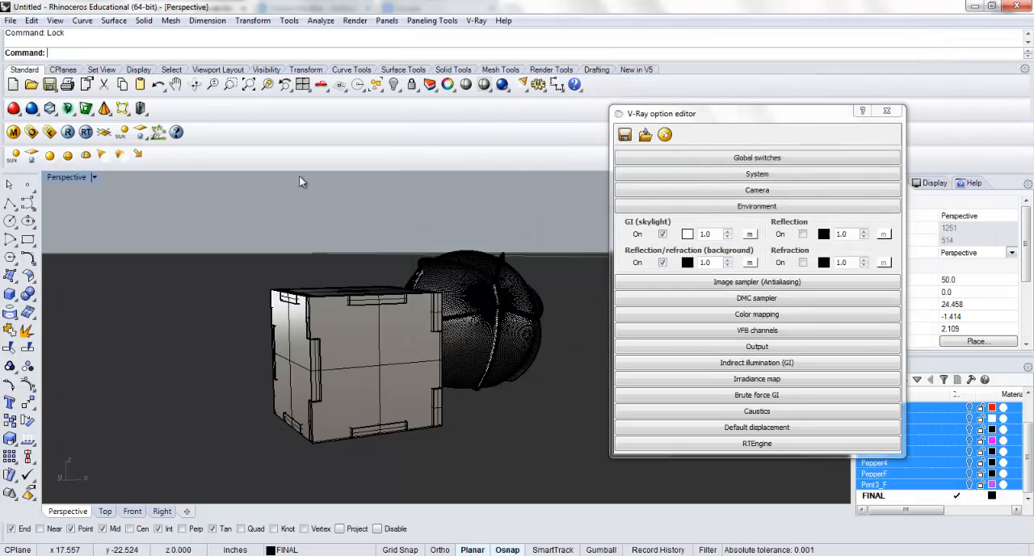
# Place a V-Ray sphere light on the ground in front of the cube and return to the four-viewport layout
pyautogui.click(50, 156)
pyautogui.scroll(-3, 356, 333)
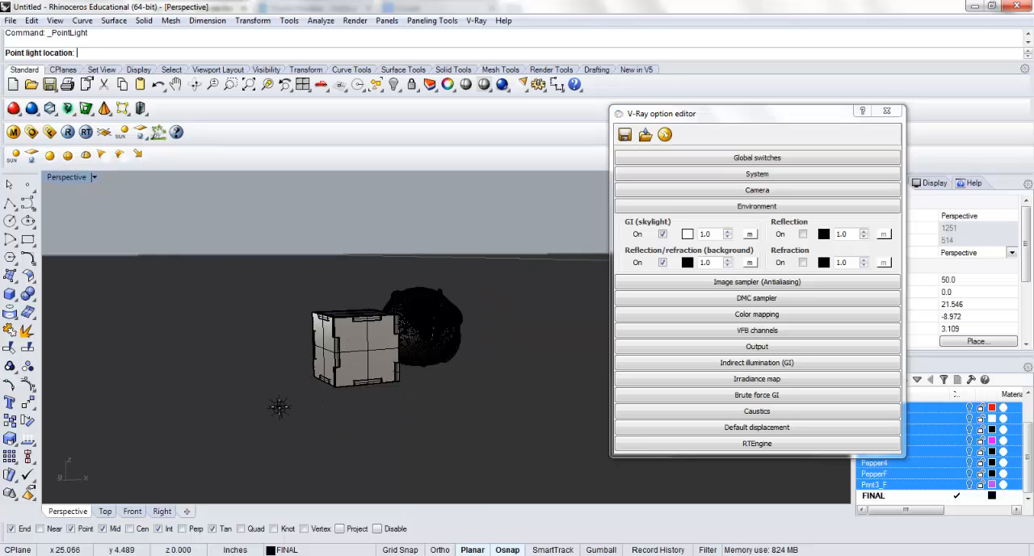
pyautogui.click(279, 398)
pyautogui.doubleClick(73, 177)
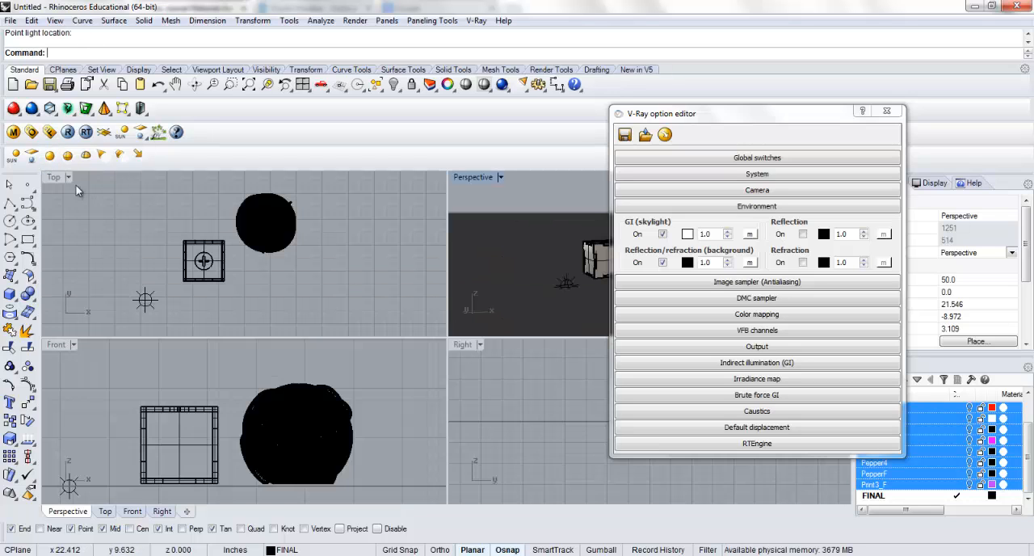
# Raise the light well above the models, shift it between the cube and sphere in plan, and maximize the Perspective viewport
pyautogui.click(145, 299)
pyautogui.click(207, 446)
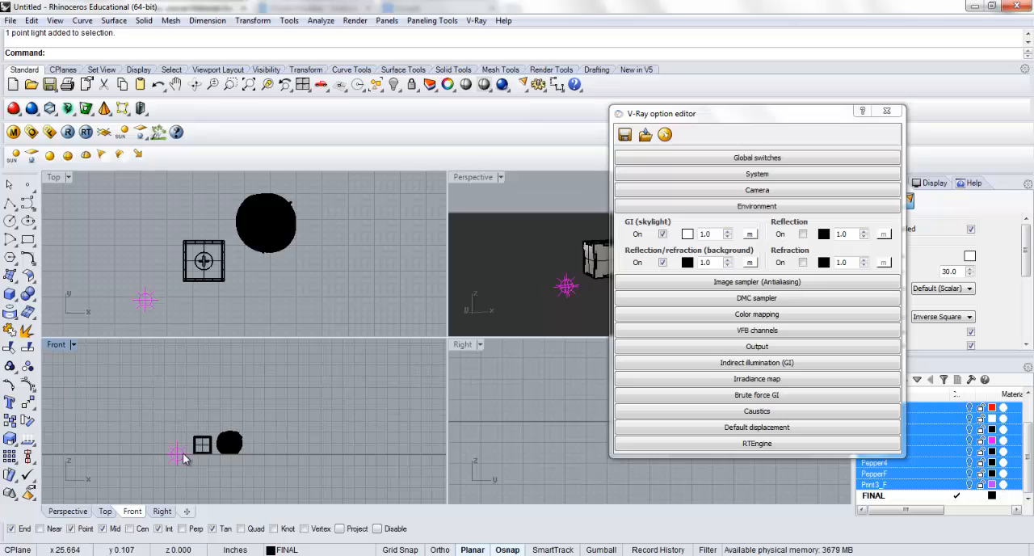
pyautogui.moveTo(181, 453); pyautogui.dragTo(212, 364)
pyautogui.moveTo(221, 301); pyautogui.dragTo(235, 240)
pyautogui.click(478, 181)
pyautogui.doubleClick(478, 179)
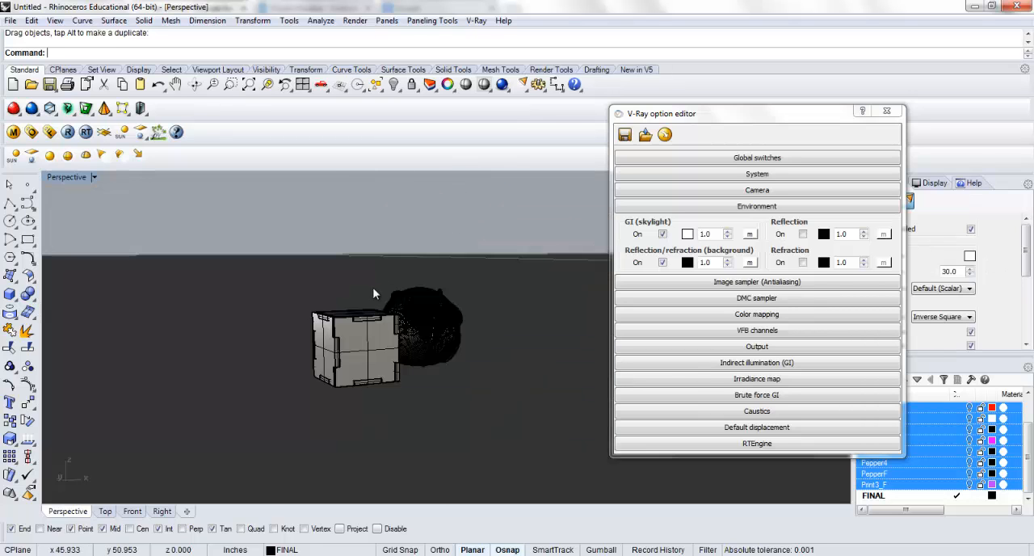
# Render both shakers with V-Ray from a raised Perspective angle to check the new light, and close the frame buffer
pyautogui.scroll(5, 382, 319)
pyautogui.moveTo(382, 319); pyautogui.dragTo(339, 372, button='right')
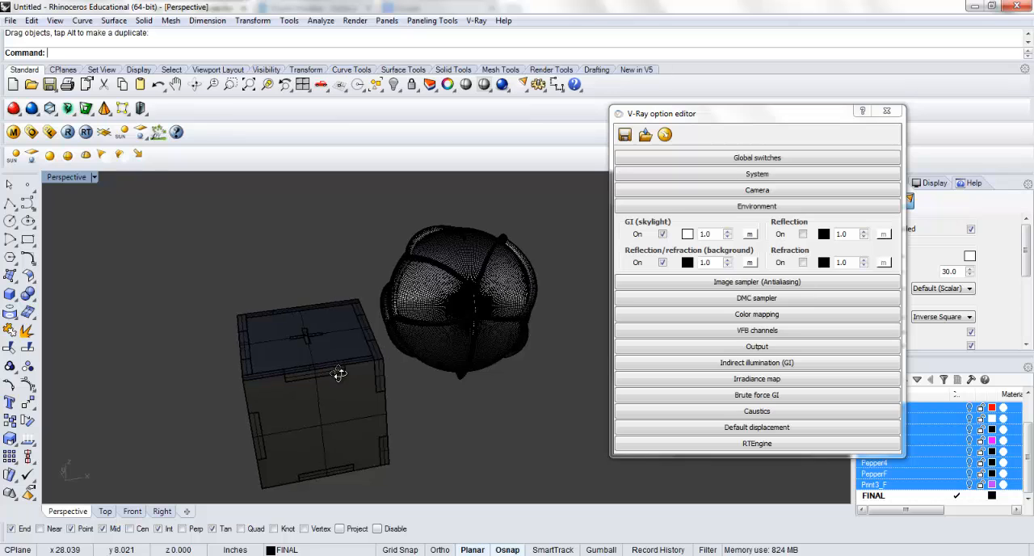
pyautogui.click(500, 85)
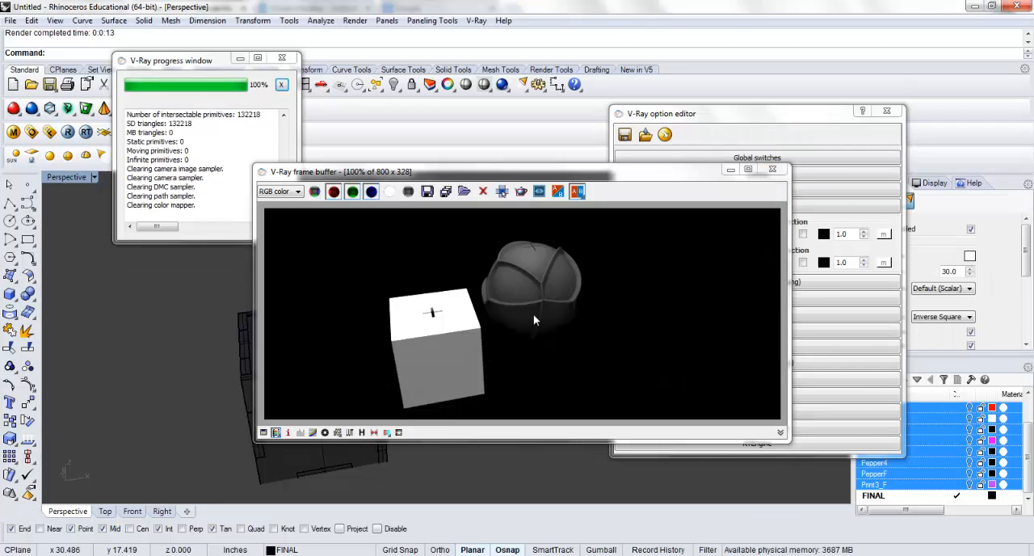
pyautogui.click(771, 169)
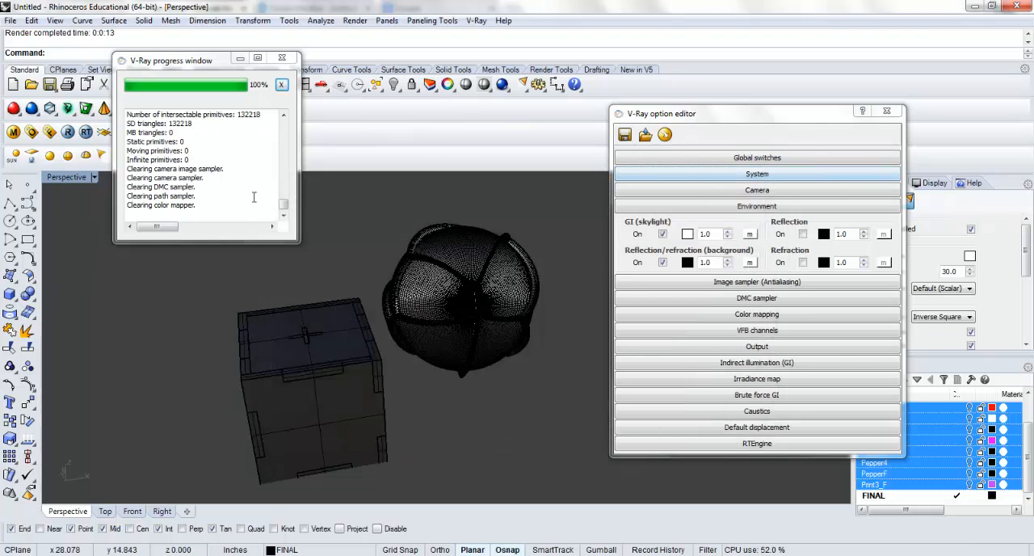
# Set the diffuse color of DefaultMaterial to Dark Gray and refresh its preview
pyautogui.click(13, 131)
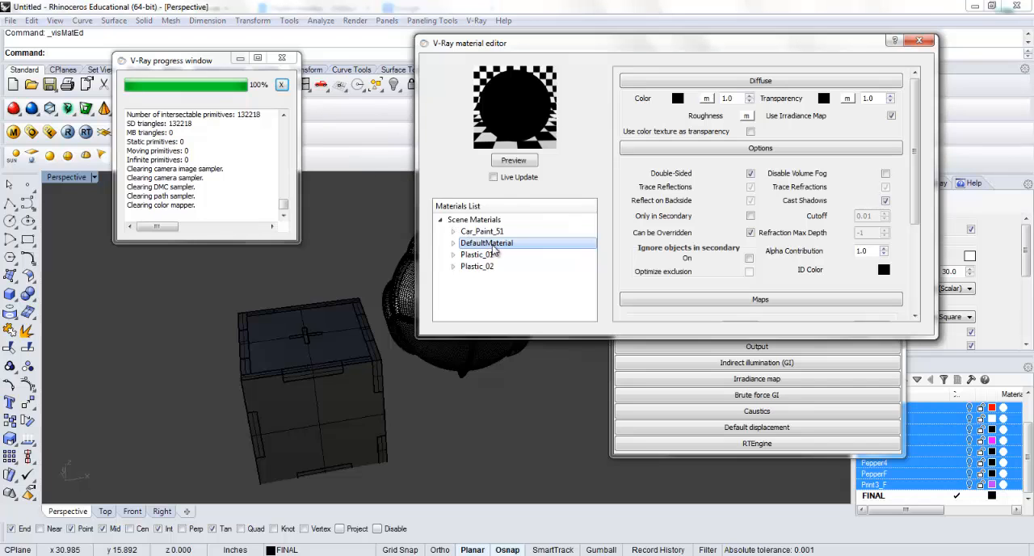
pyautogui.click(680, 94)
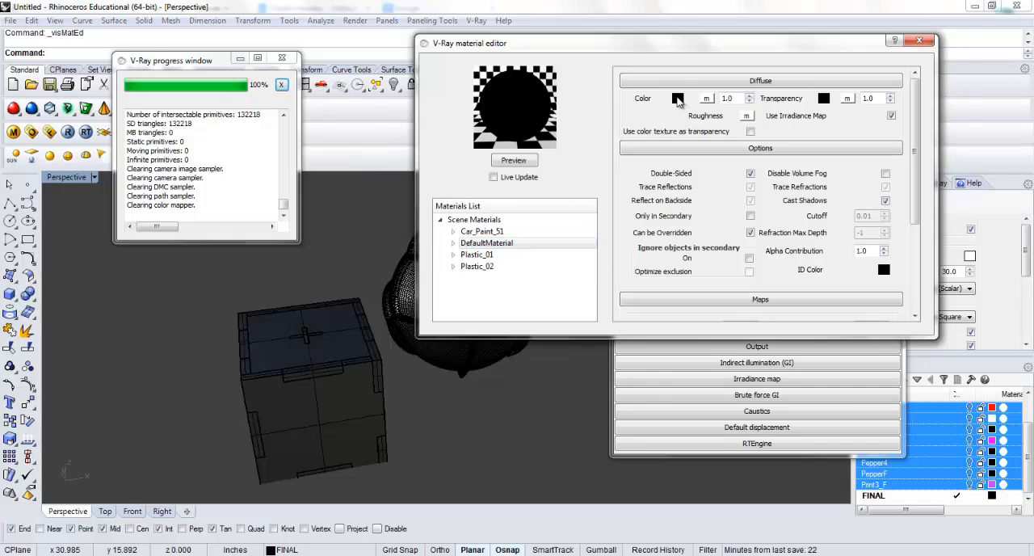
pyautogui.click(418, 203)
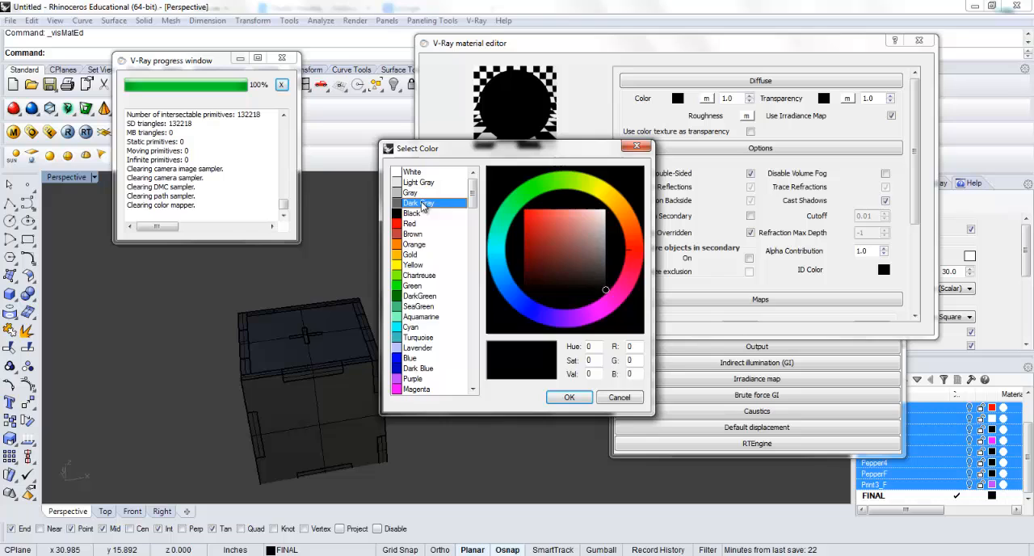
pyautogui.click(568, 397)
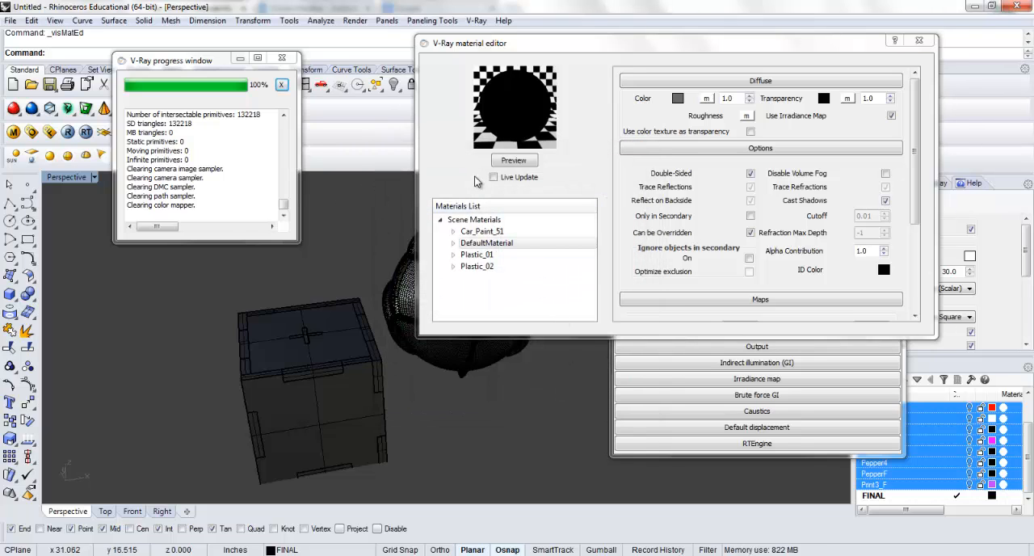
pyautogui.click(512, 161)
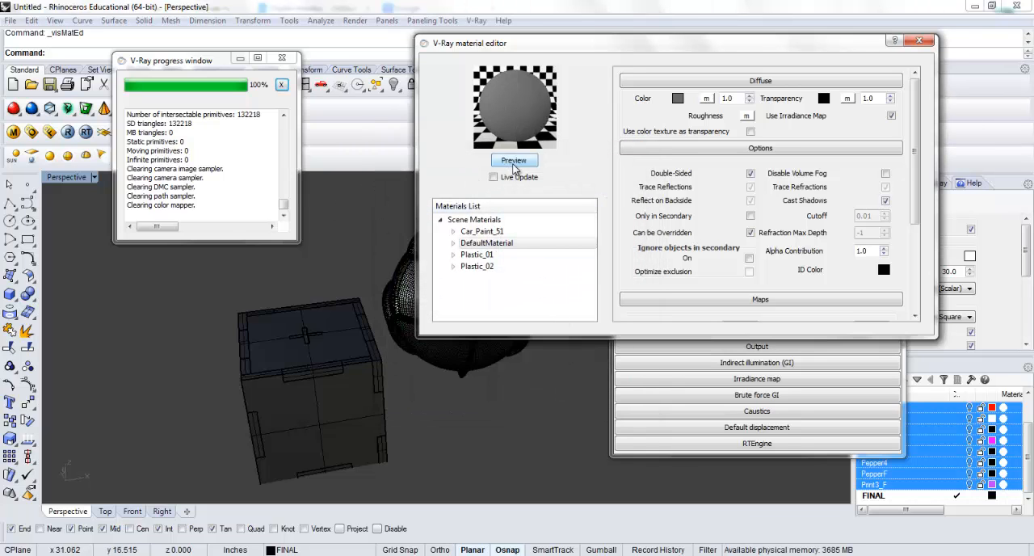
# Render the Perspective view with V-Ray to check the updated ground material
pyautogui.click(68, 131)
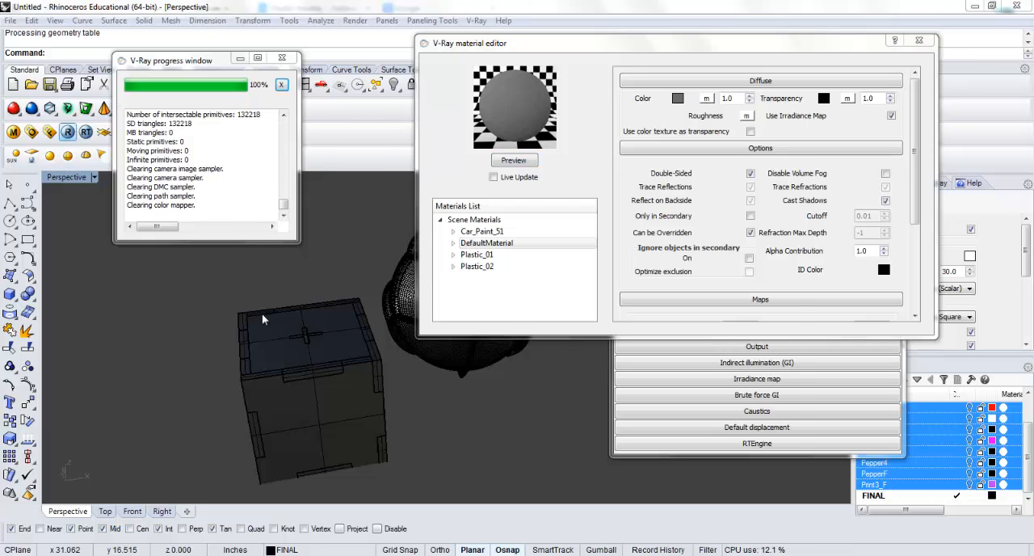